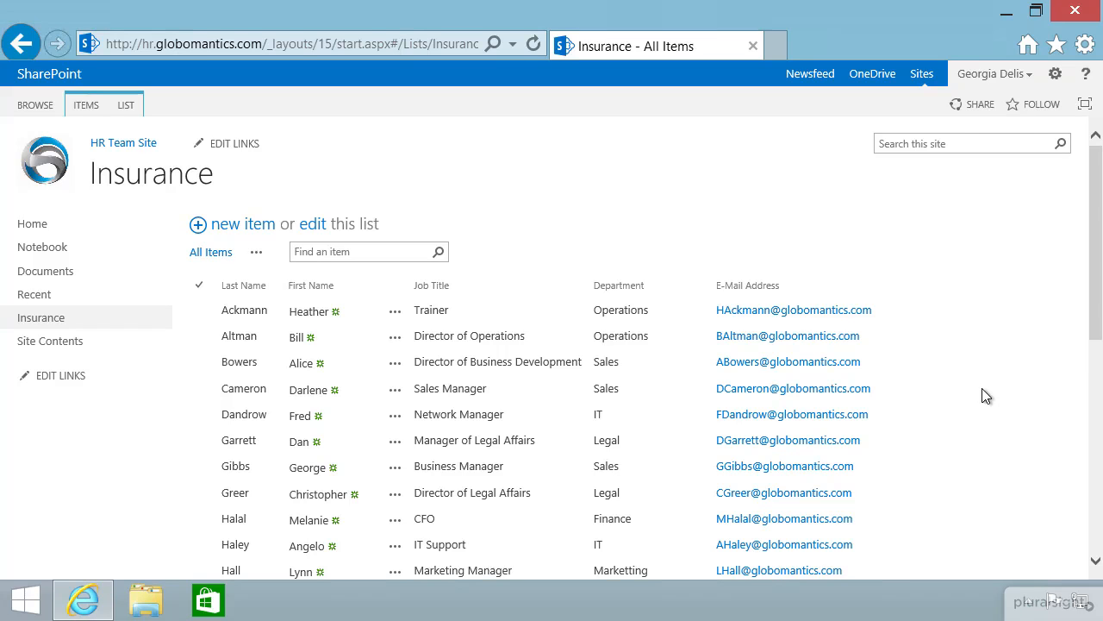
From the LIST ribbon, open the Create Column form for the Insurance list.
mouse_move(1093, 329)
left_mouse_down()
mouse_move(1096, 408)
mouse_move(1093, 332)
left_mouse_up()
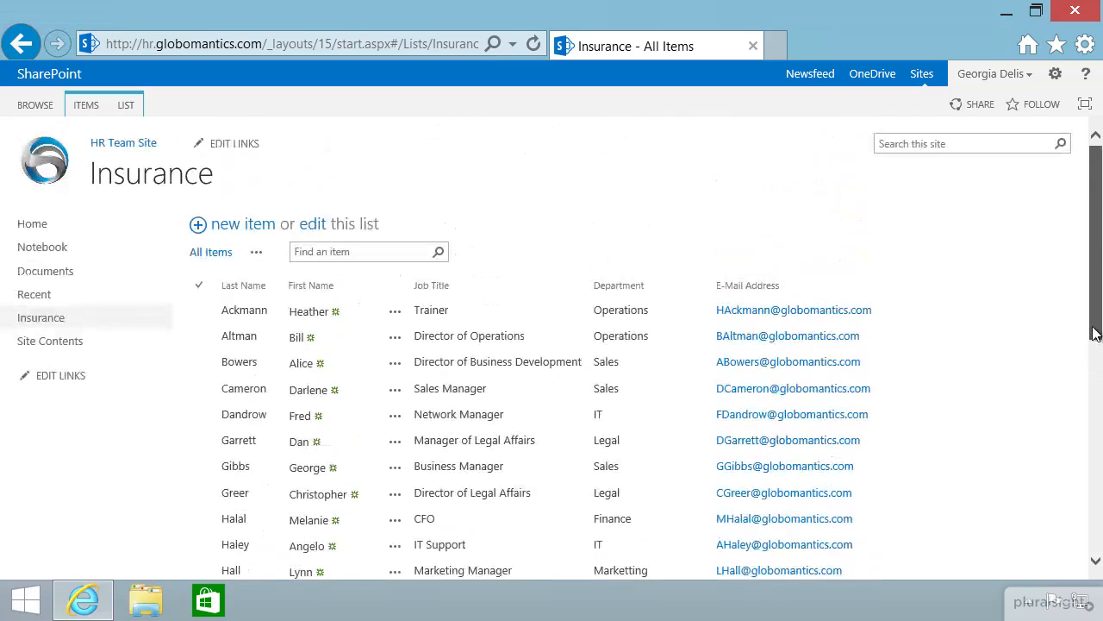
left_click(509, 358)
left_click(487, 334)
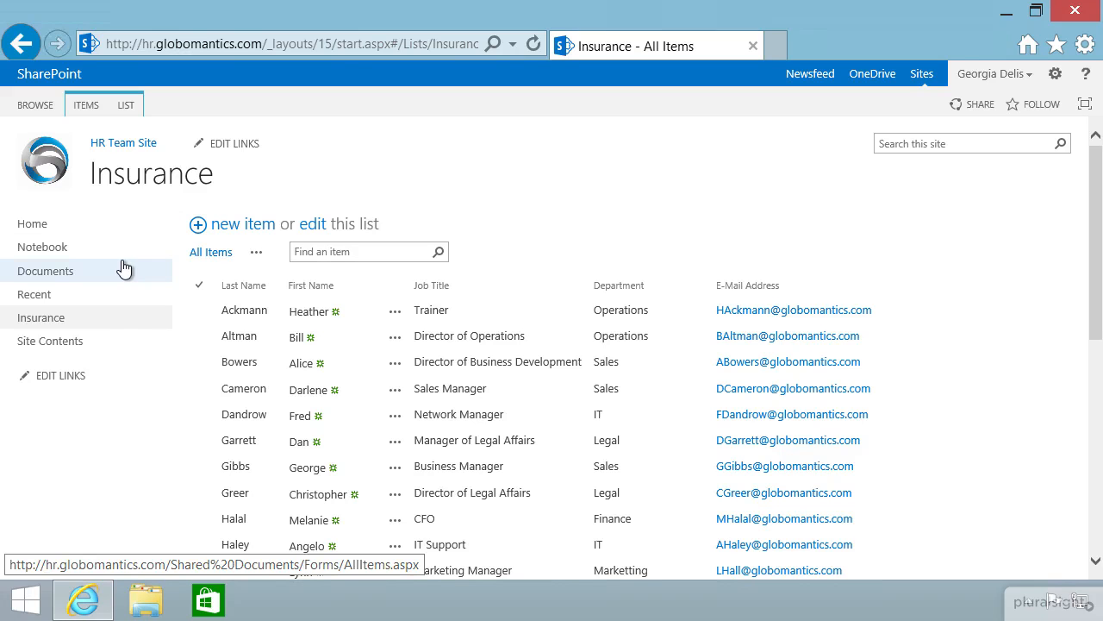
left_click(127, 107)
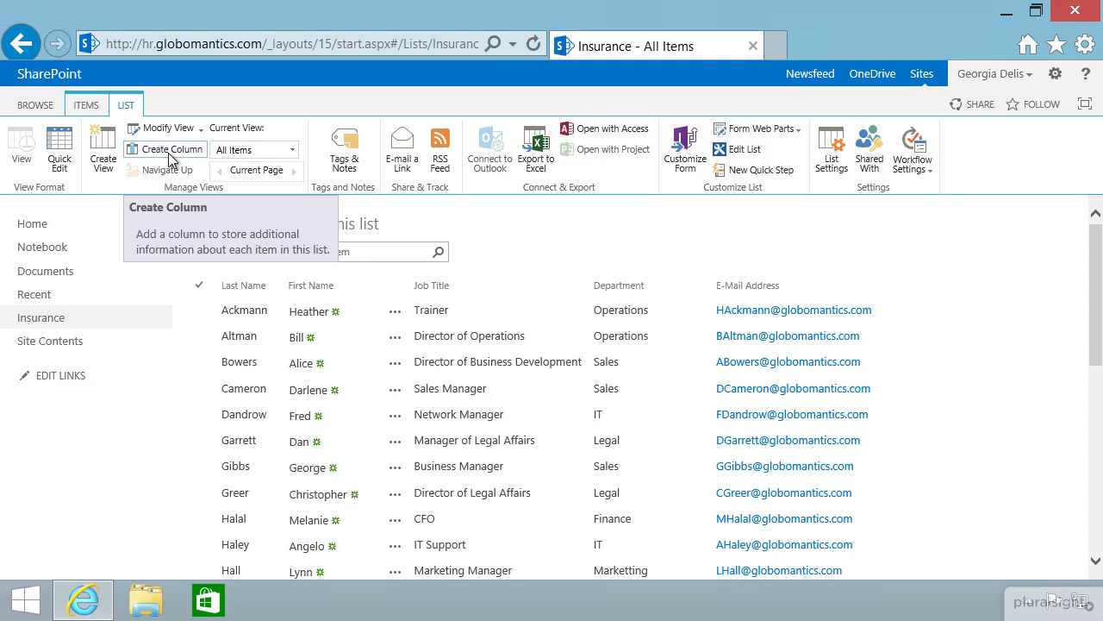
left_click(168, 153)
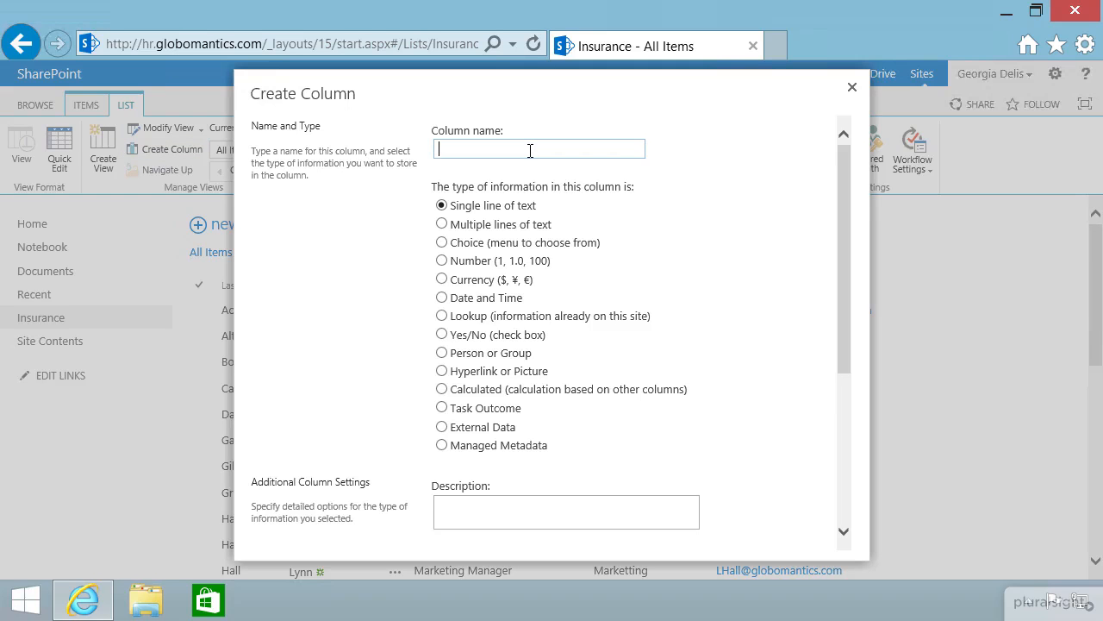
Name the new column 'Insurance Plan' and make it a Choice (menu to choose from) column.
type("Insurance Plan")
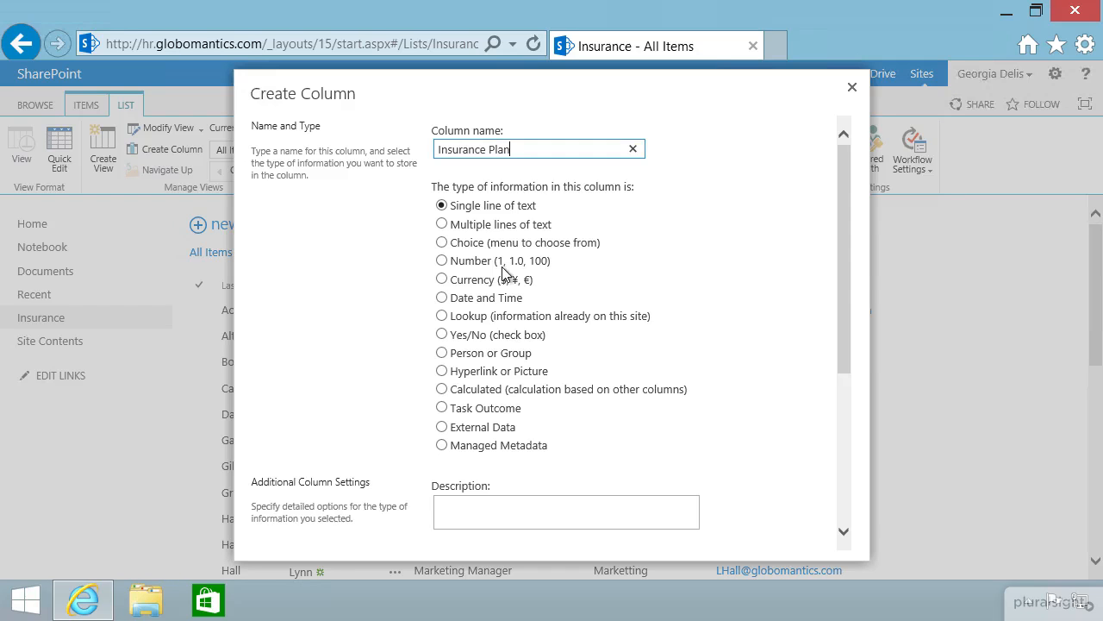
left_click(441, 244)
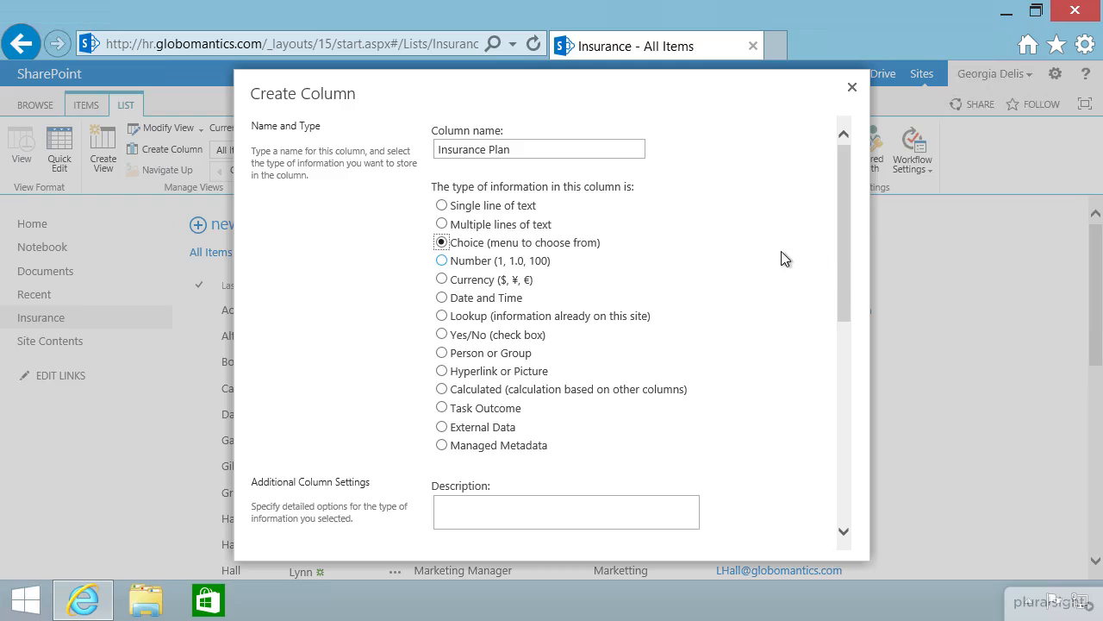
left_click_drag(842, 249, 837, 402)
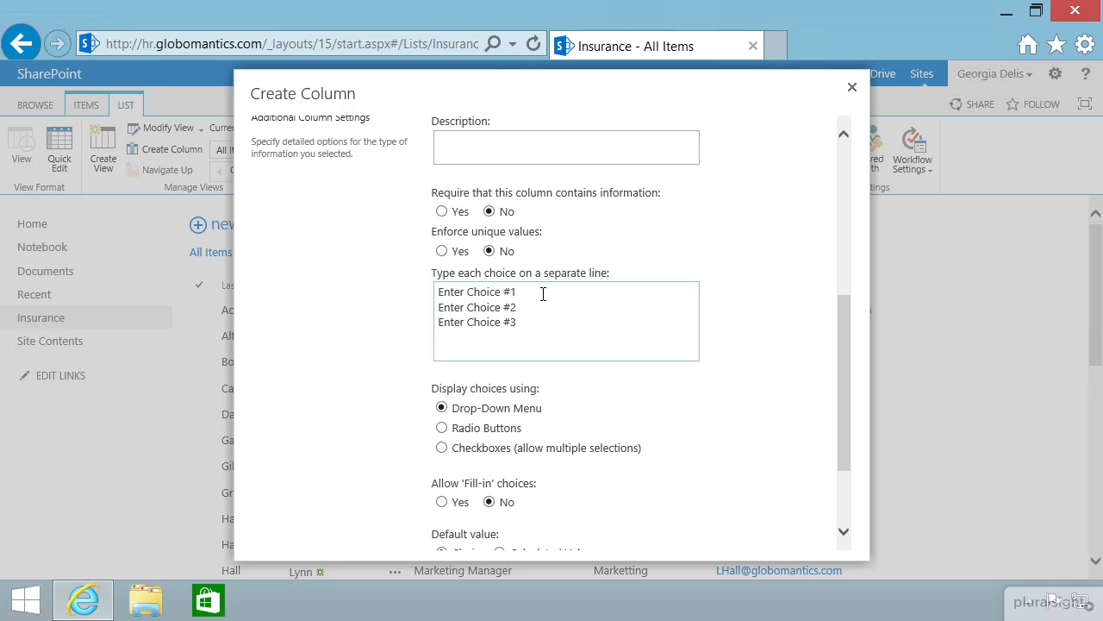
Replace the three placeholder choices with None, HMO, PPO and HSA, one per line.
left_click_drag(518, 293, 436, 293)
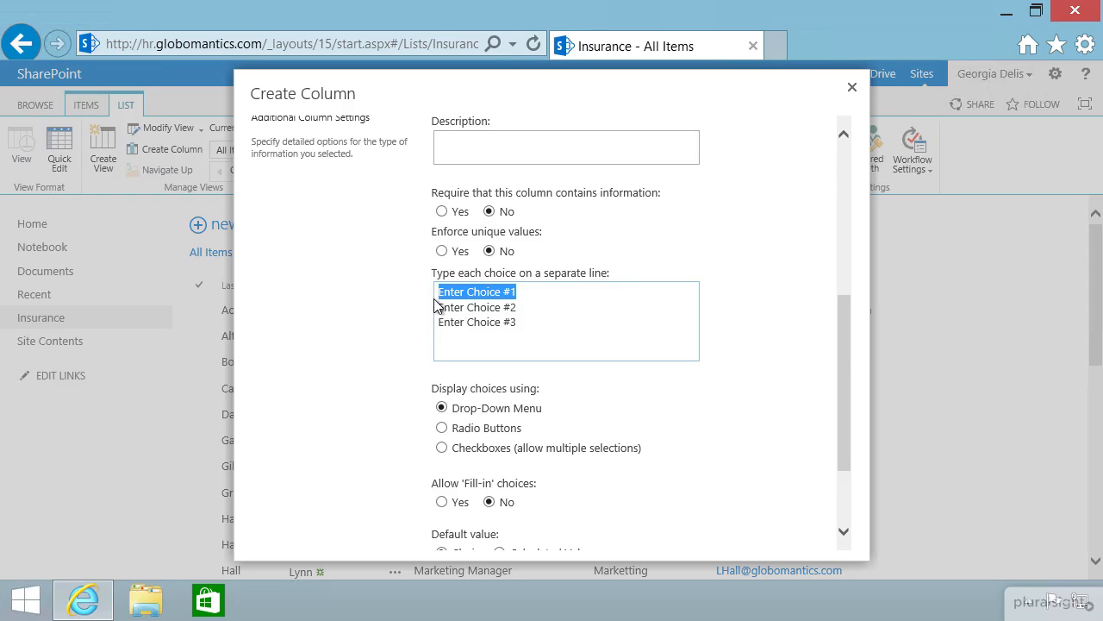
type("None")
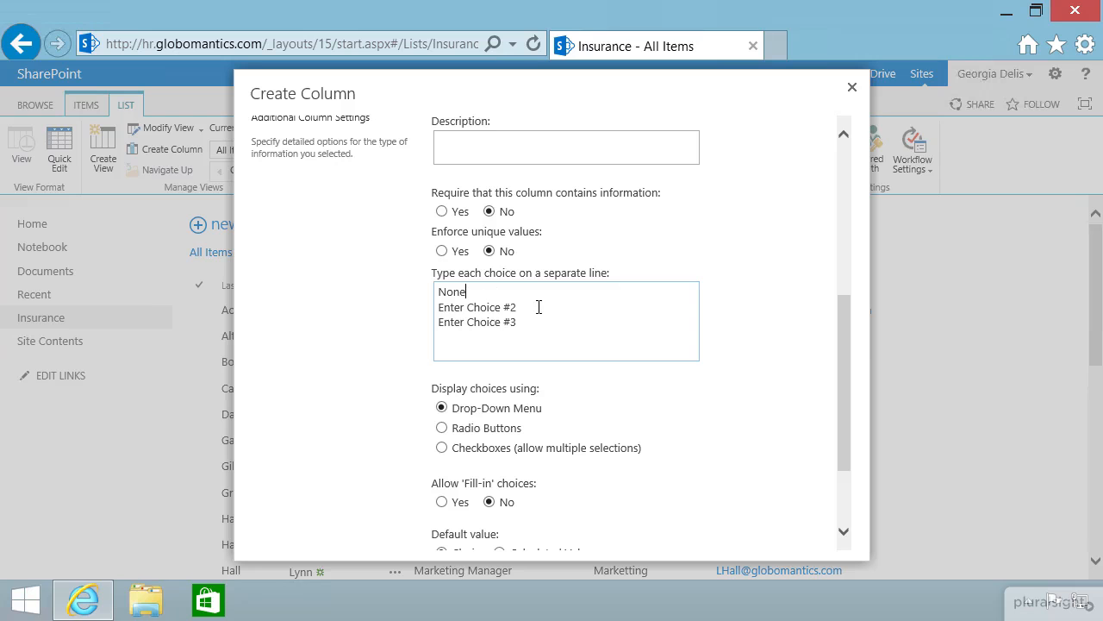
left_click_drag(539, 307, 439, 307)
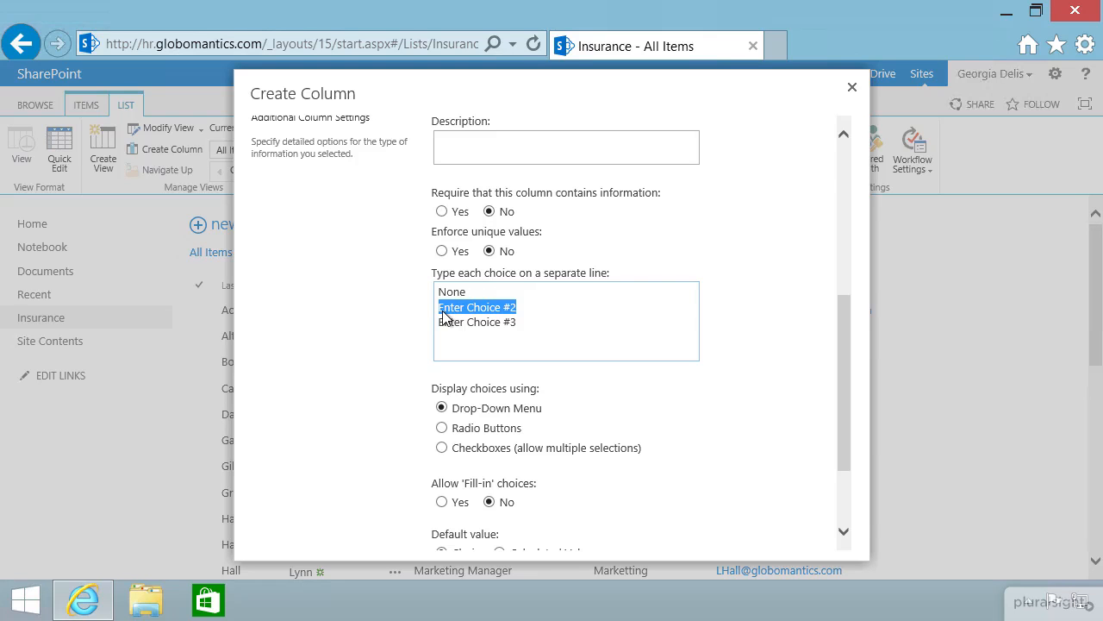
type("HMO")
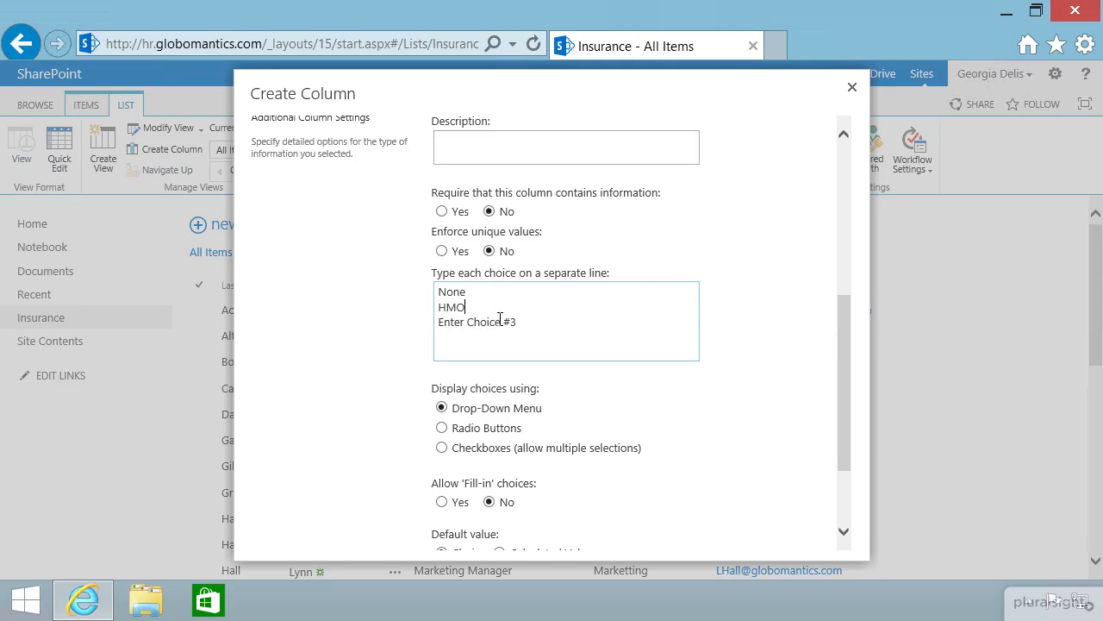
left_click_drag(519, 325, 421, 321)
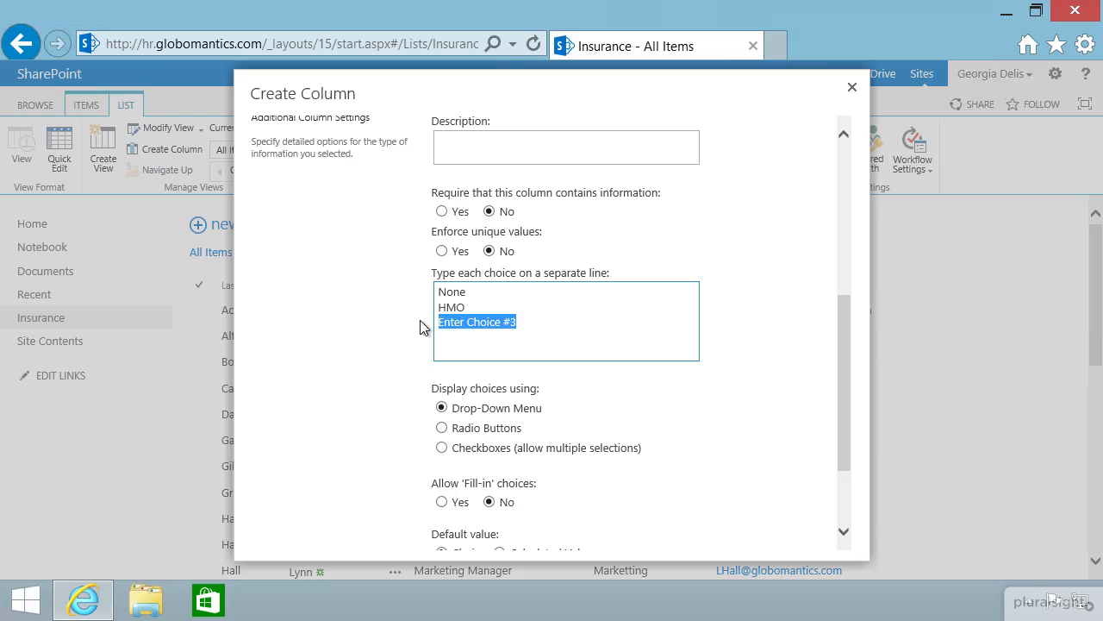
type("PPO ")
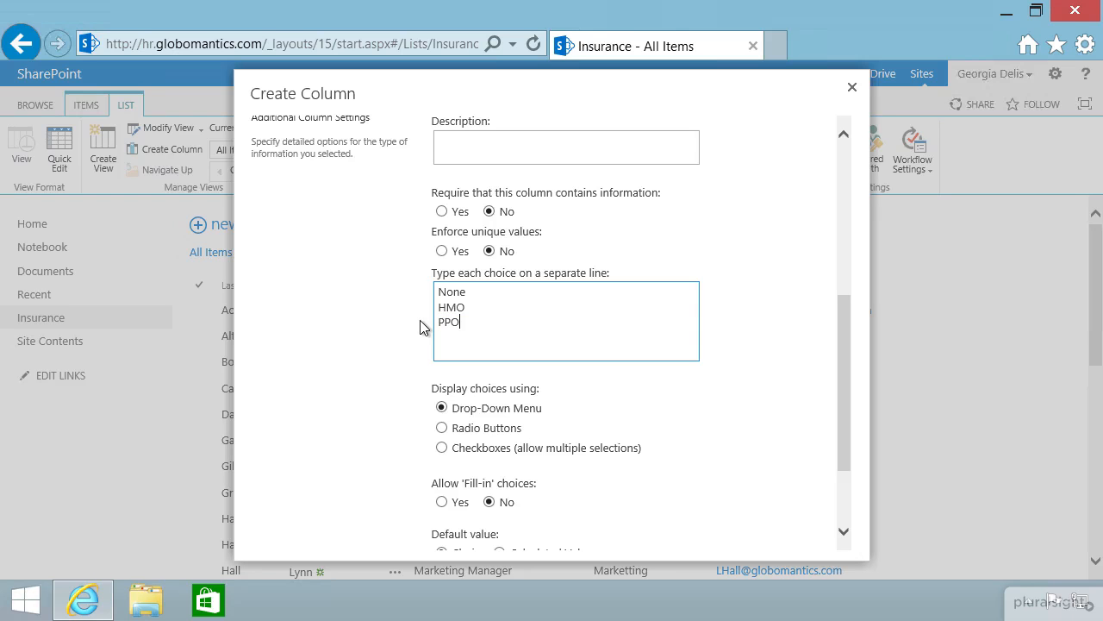
type("HSA")
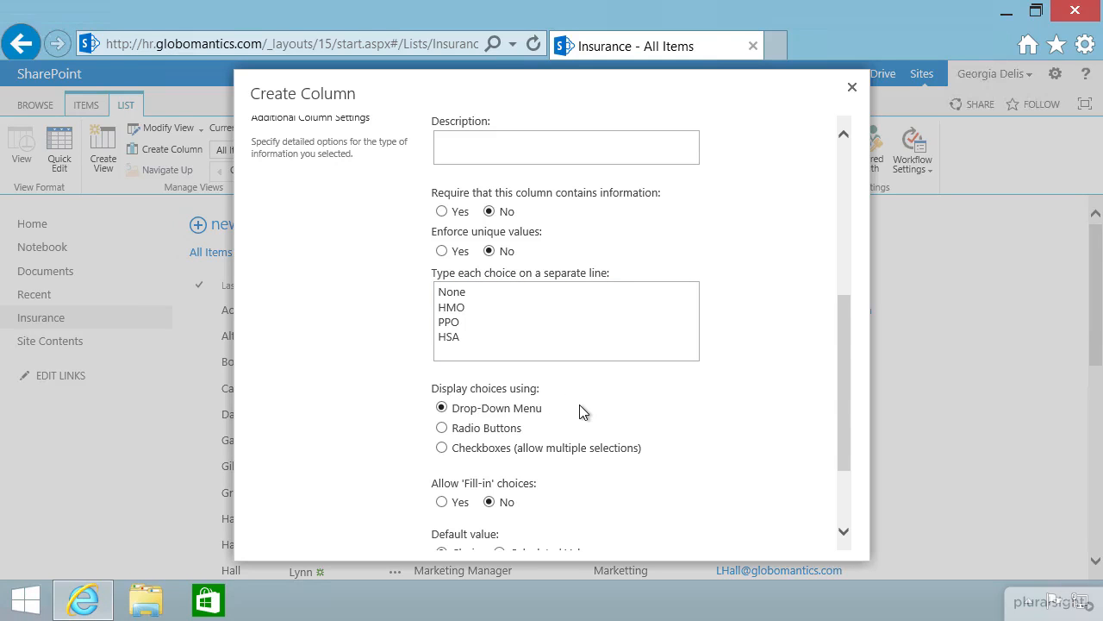
Save the Insurance Plan choice column, defaulting to None, to the Insurance list.
scroll(663, 411, "down", 3)
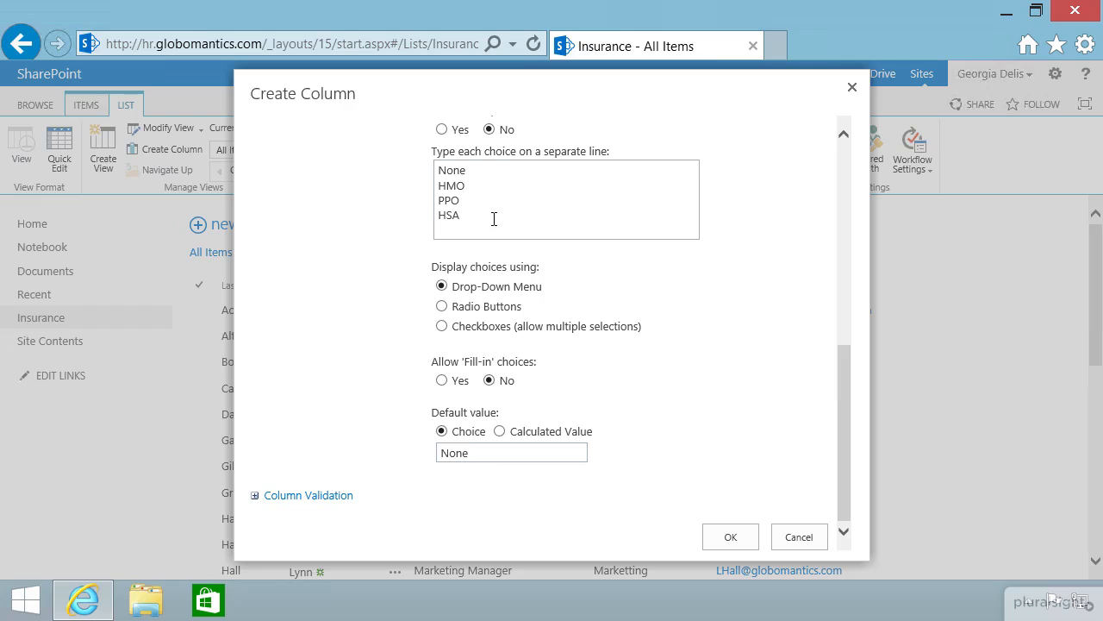
left_click(728, 537)
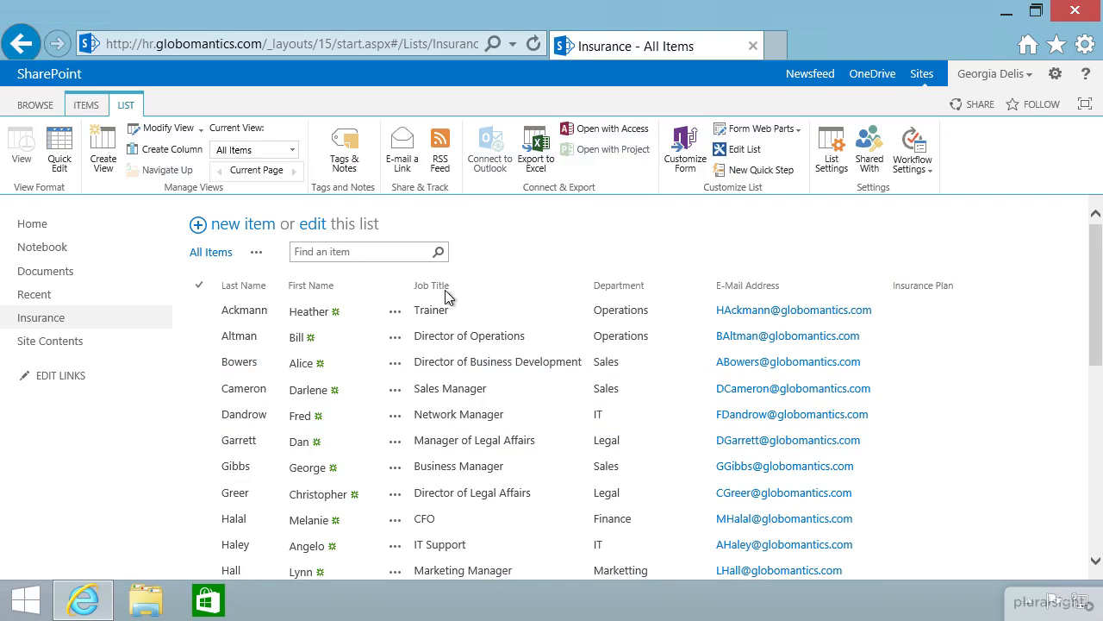
Select the first employee's row, the Trainer, in the Insurance list.
scroll(495, 509, "down", 5)
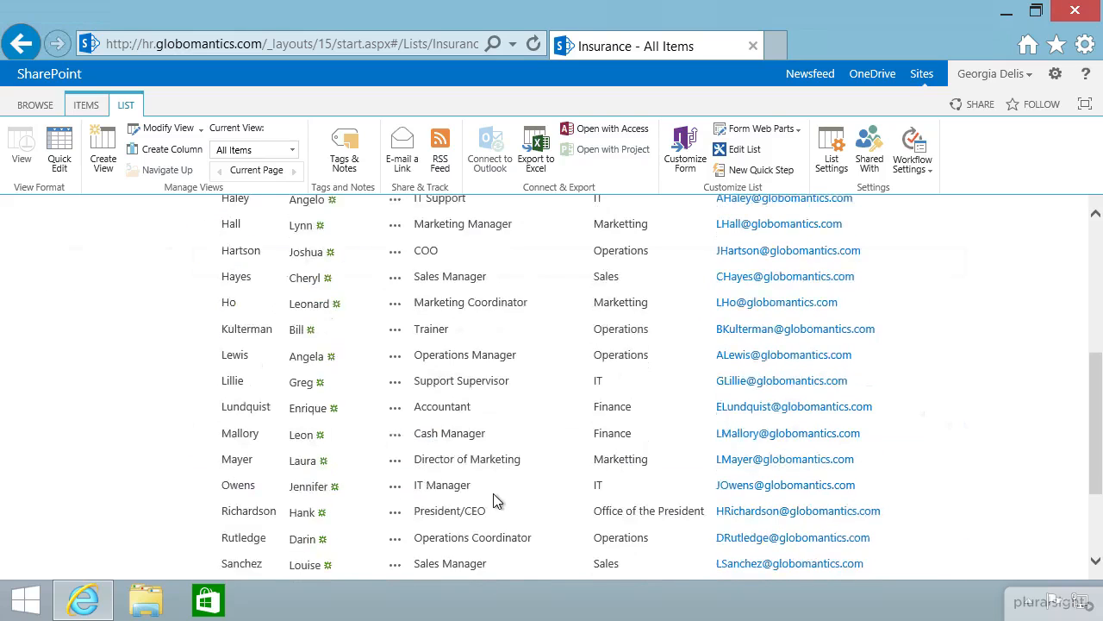
scroll(499, 488, "up", 6)
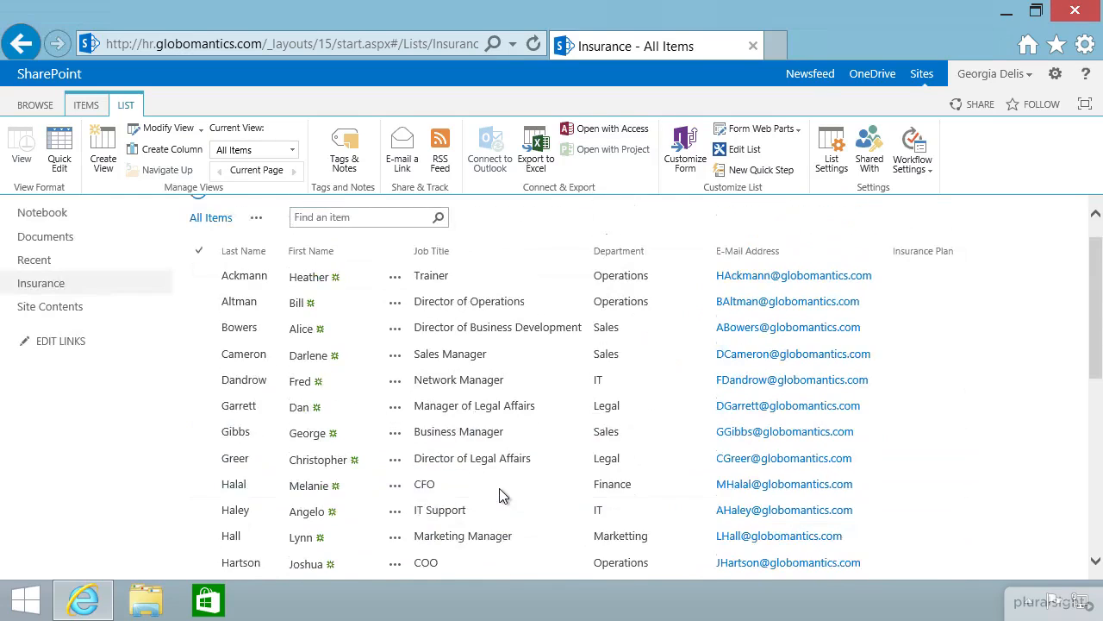
scroll(439, 334, "up", 1)
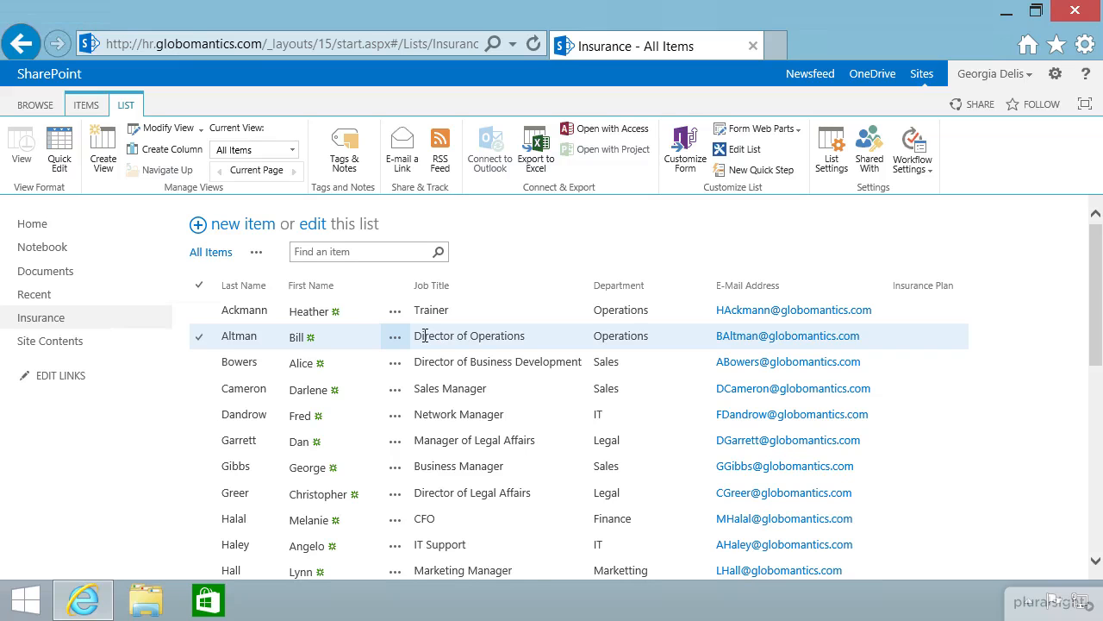
left_click(200, 312)
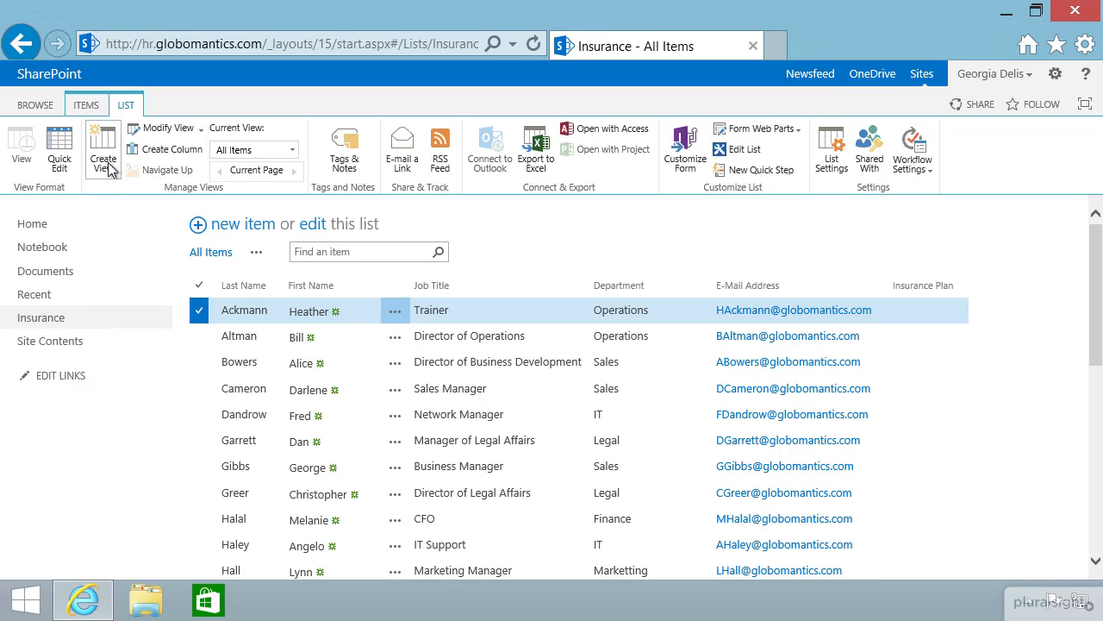
Edit the Trainer's item so Insurance Plan is None, and save it.
left_click(86, 104)
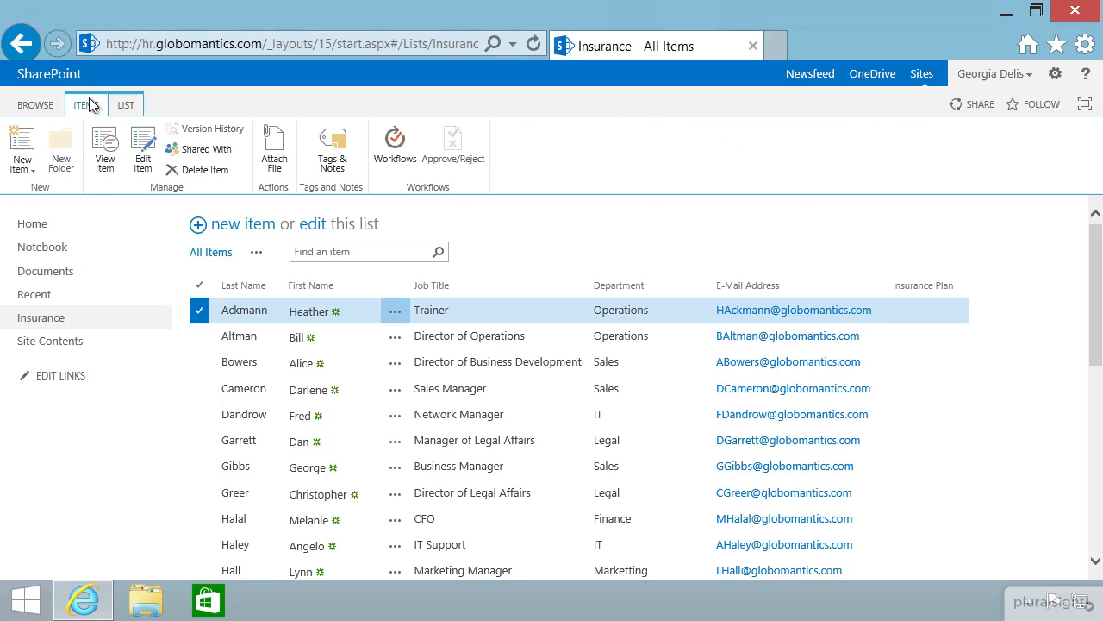
left_click(142, 164)
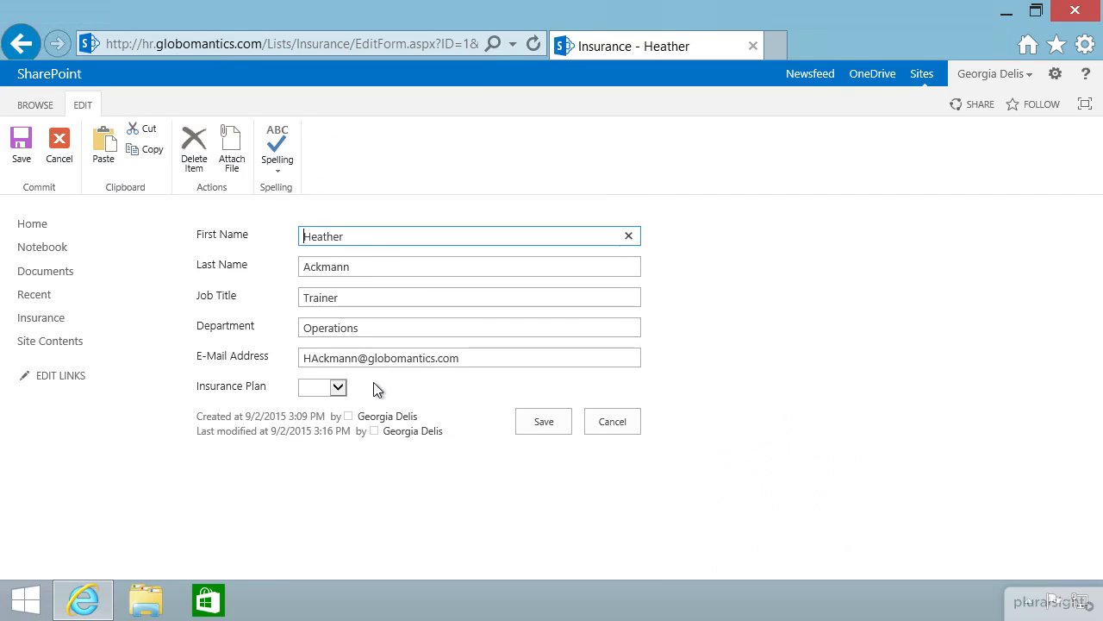
left_click(337, 389)
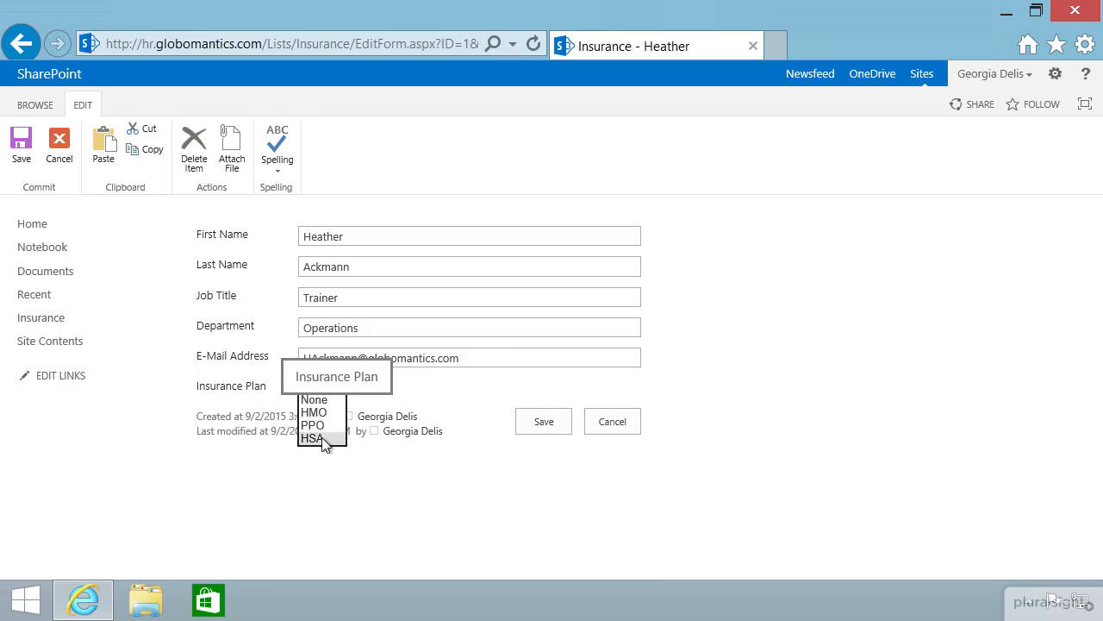
left_click(331, 399)
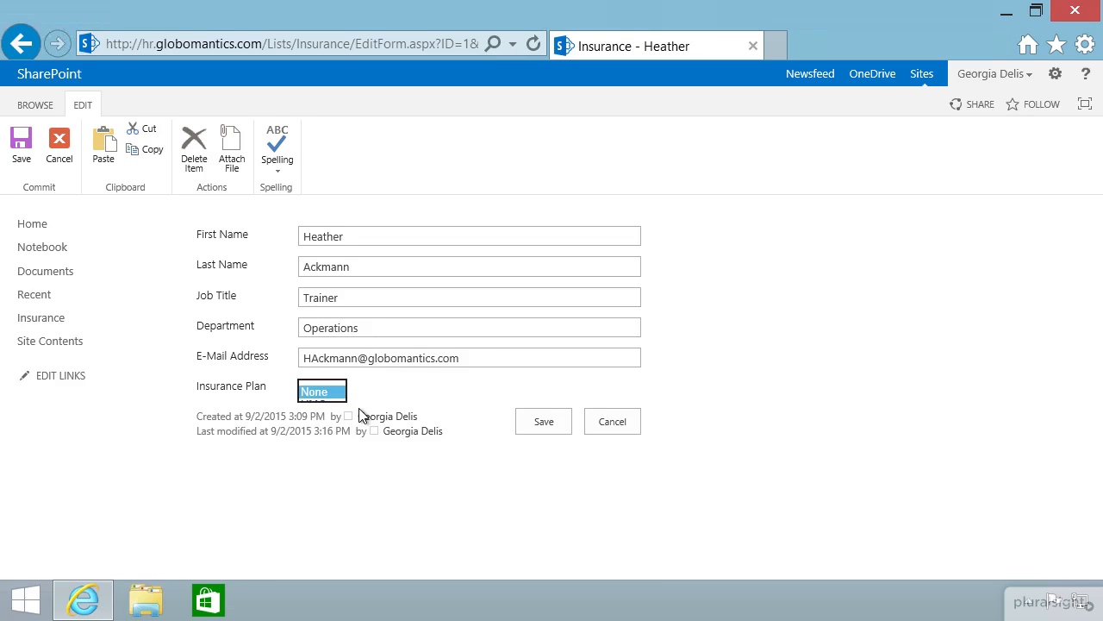
left_click(547, 425)
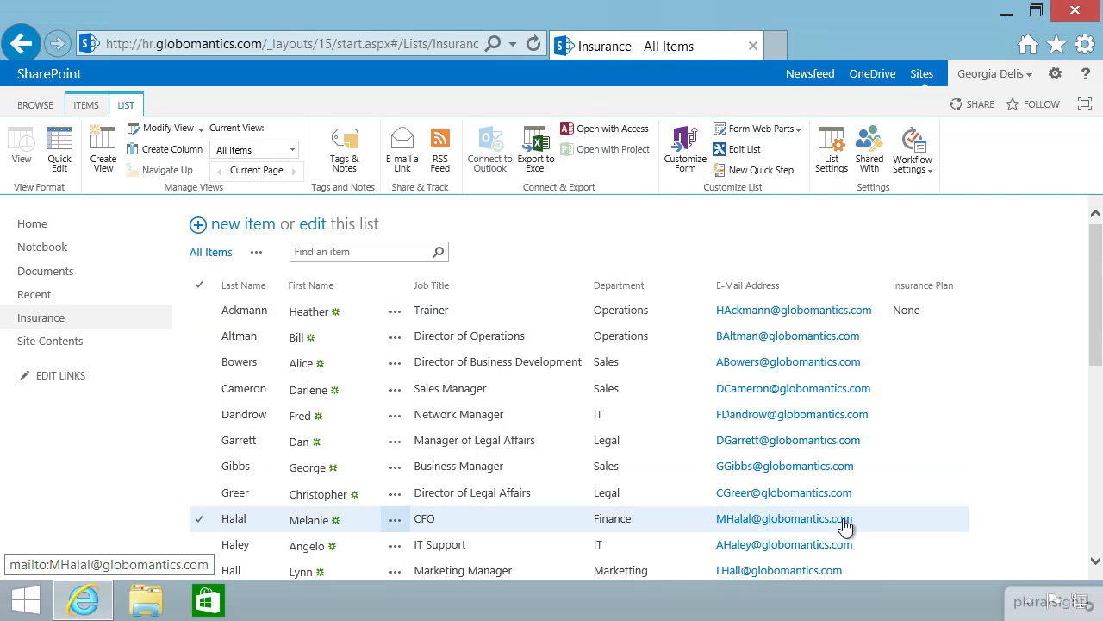
Open a blank New Item form for the Insurance list.
scroll(843, 523, "down", 1)
scroll(843, 522, "down", 4)
scroll(845, 525, "down", 4)
scroll(841, 523, "up", 9)
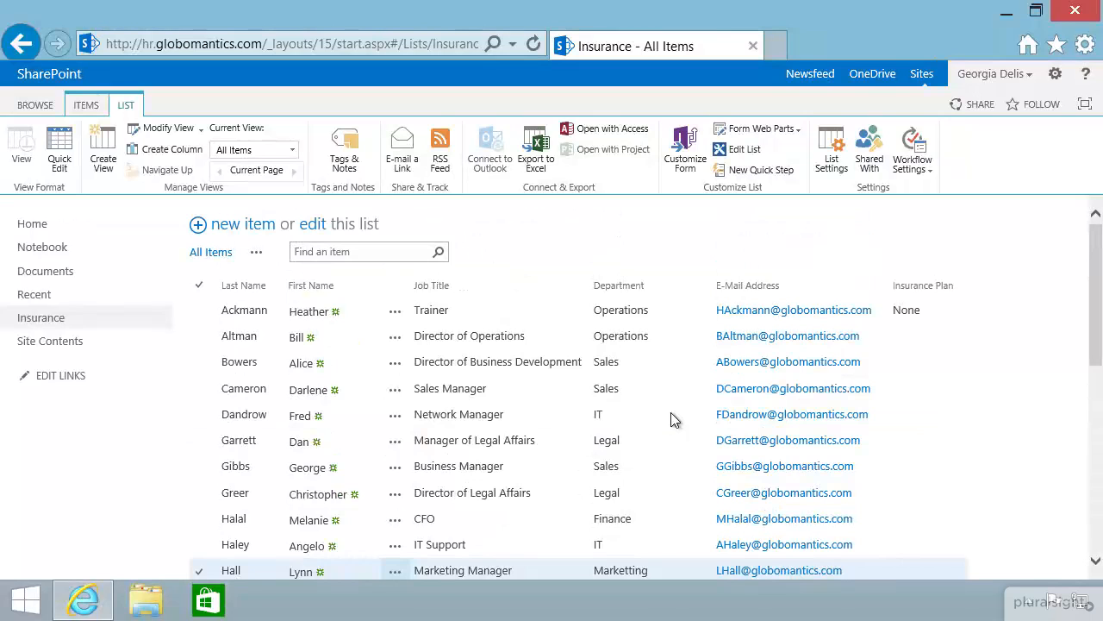
left_click(671, 412)
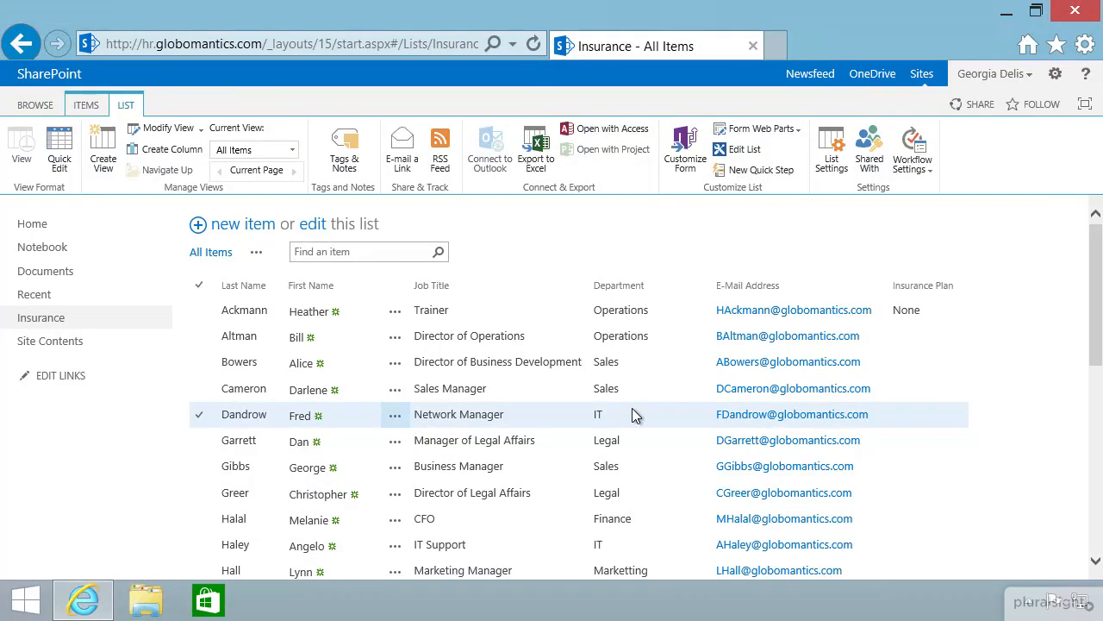
scroll(576, 393, "down", 6)
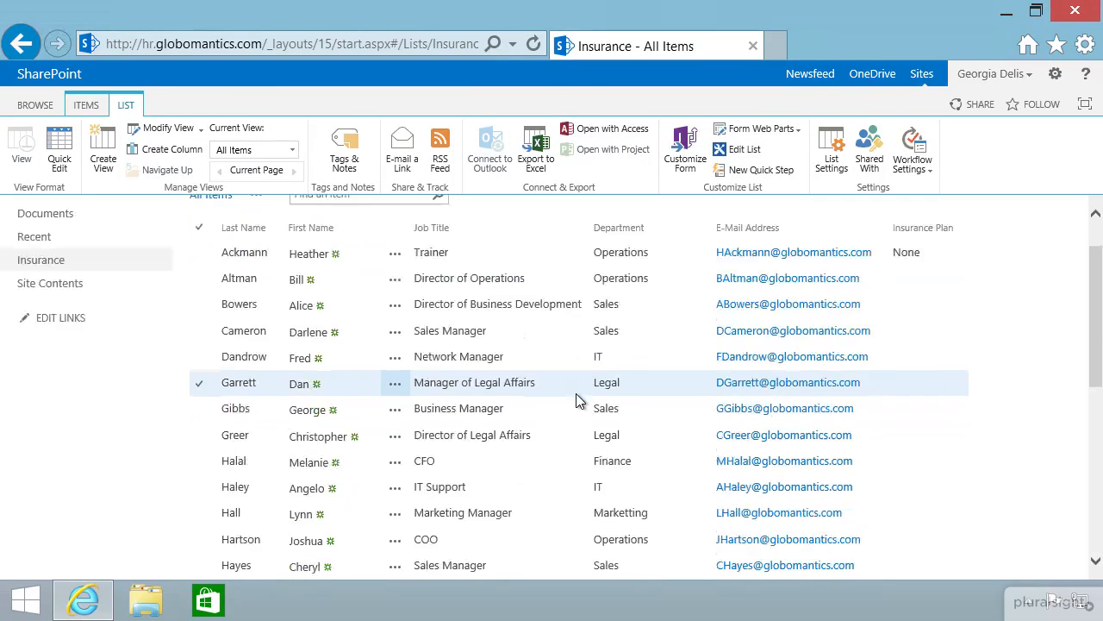
scroll(575, 393, "up", 6)
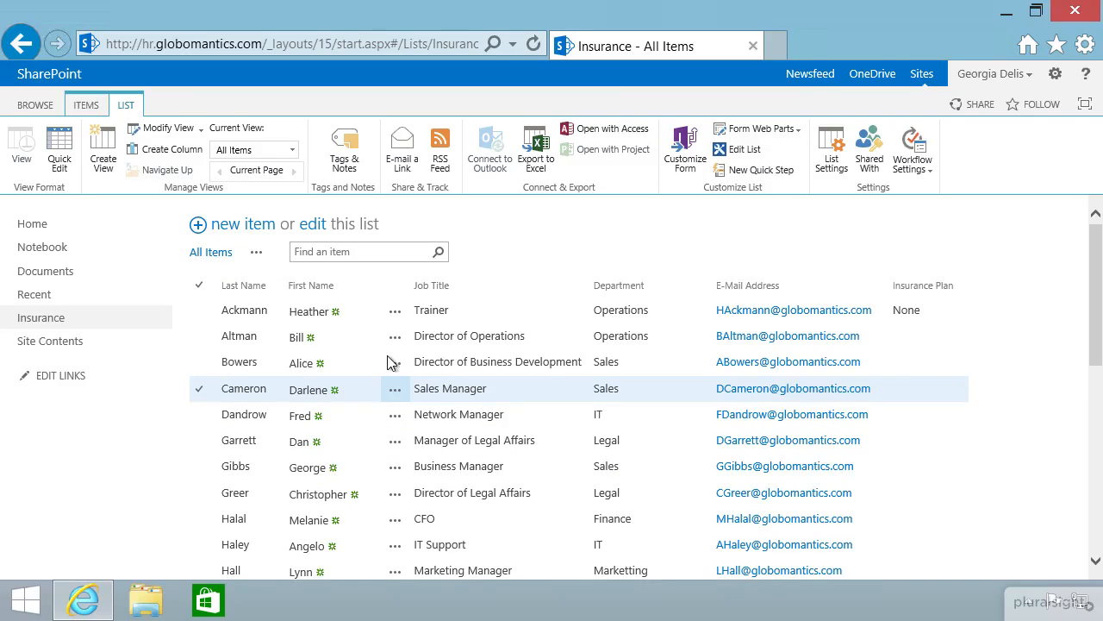
left_click(238, 226)
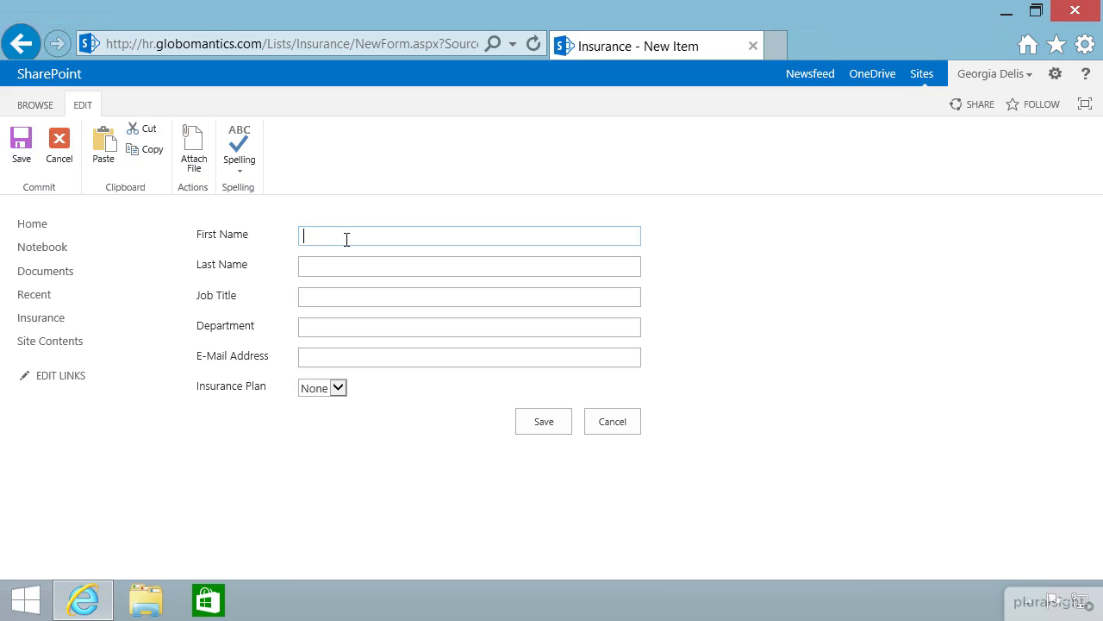
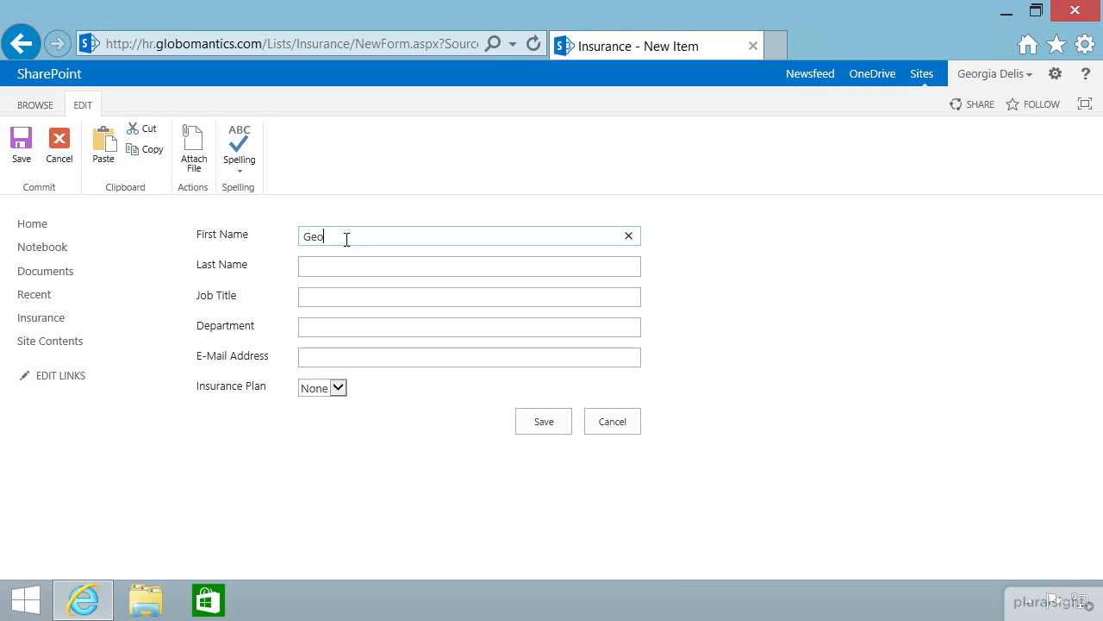
Enter the new employee's first and last name, job title HR Director, department Operations and e-mail.
key("Tab")
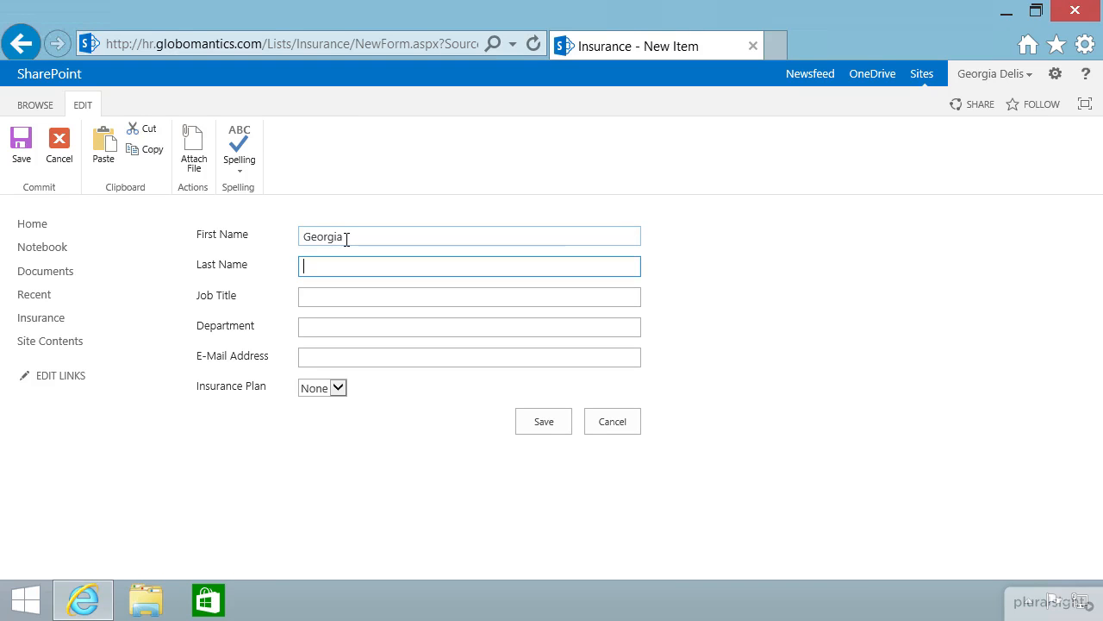
key("Tab")
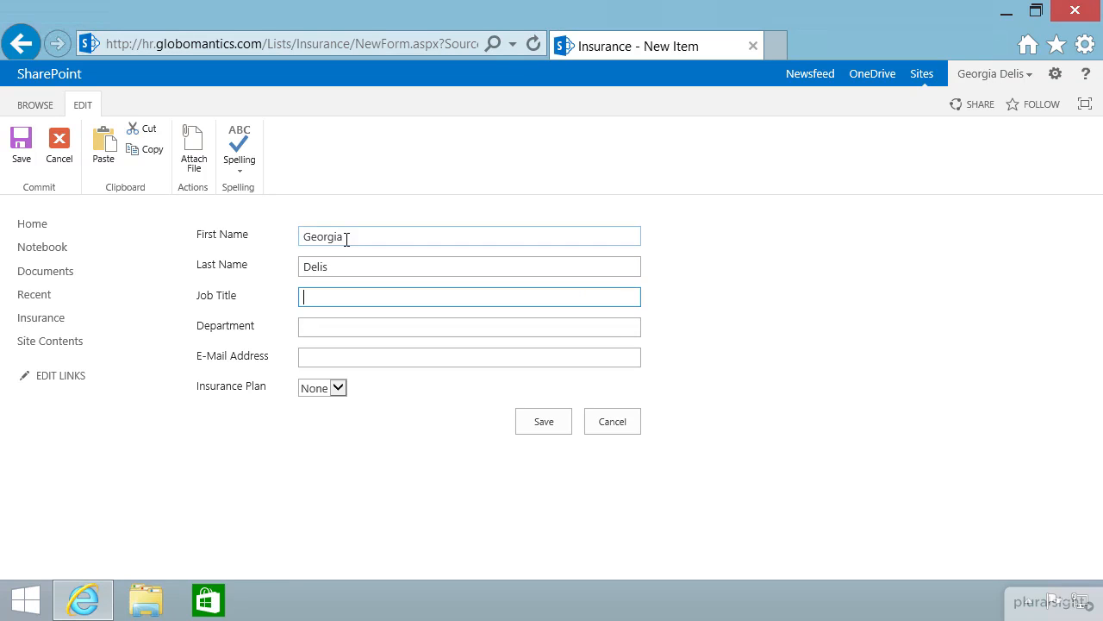
type("HR Director")
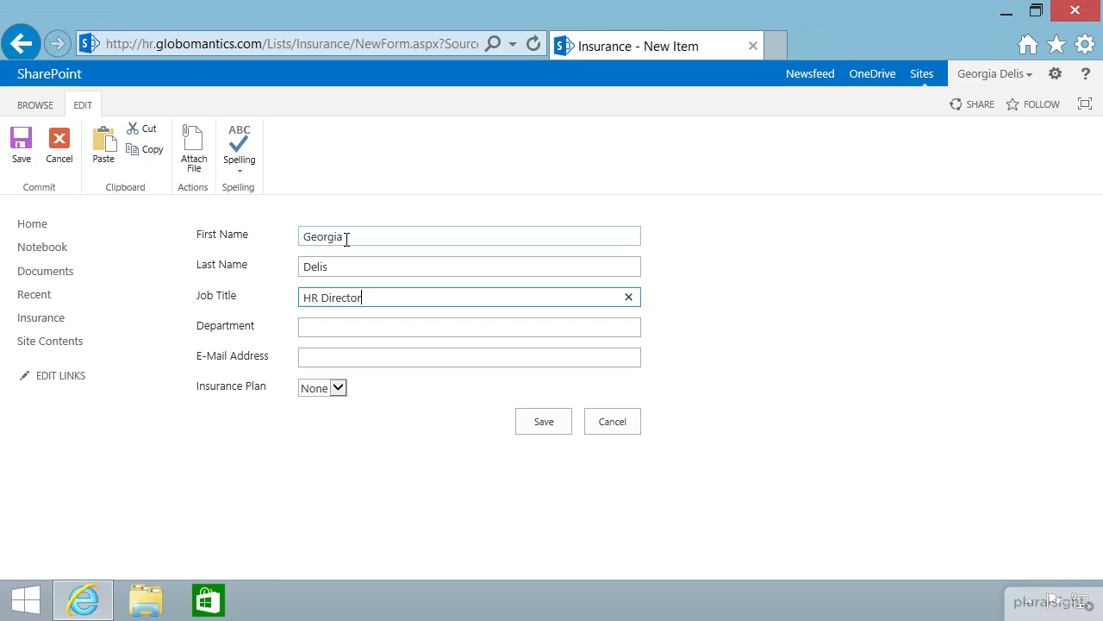
key("Tab")
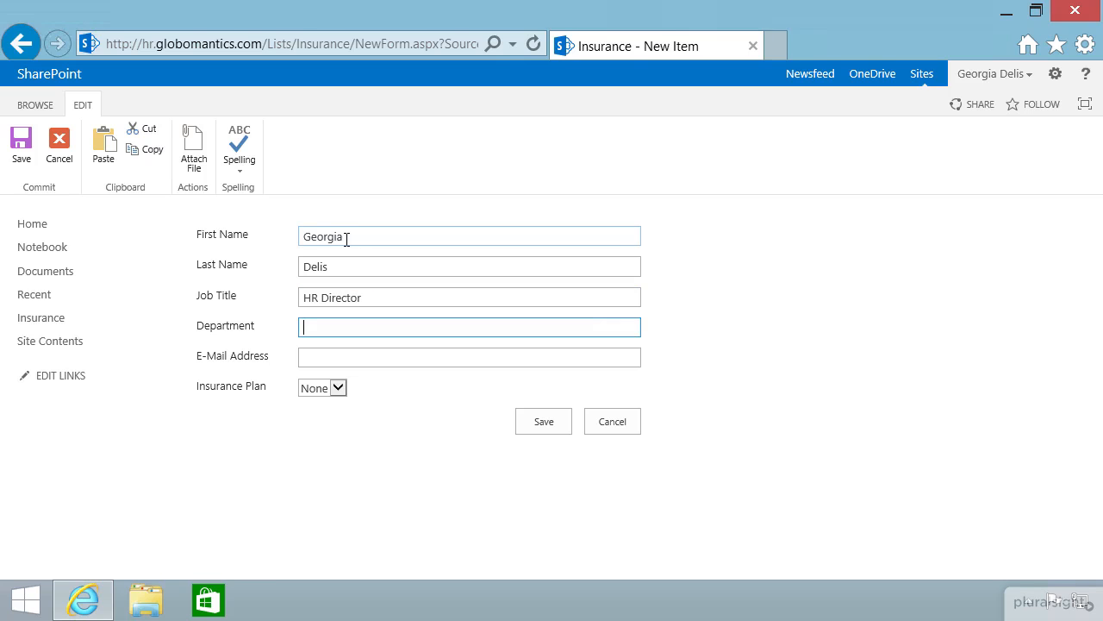
type("Operations")
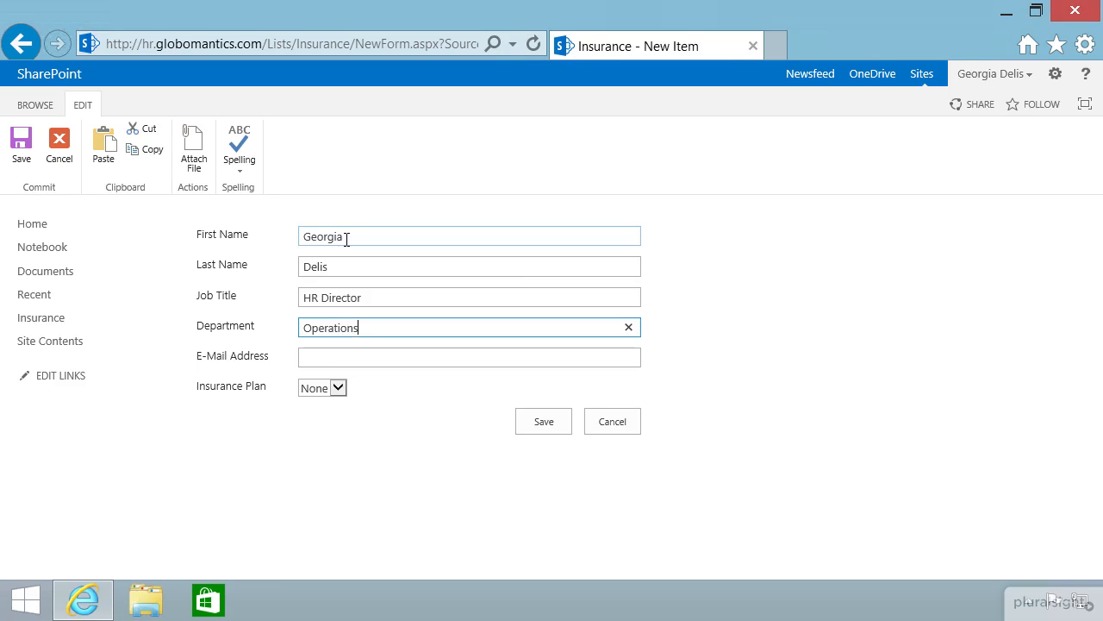
key("Tab")
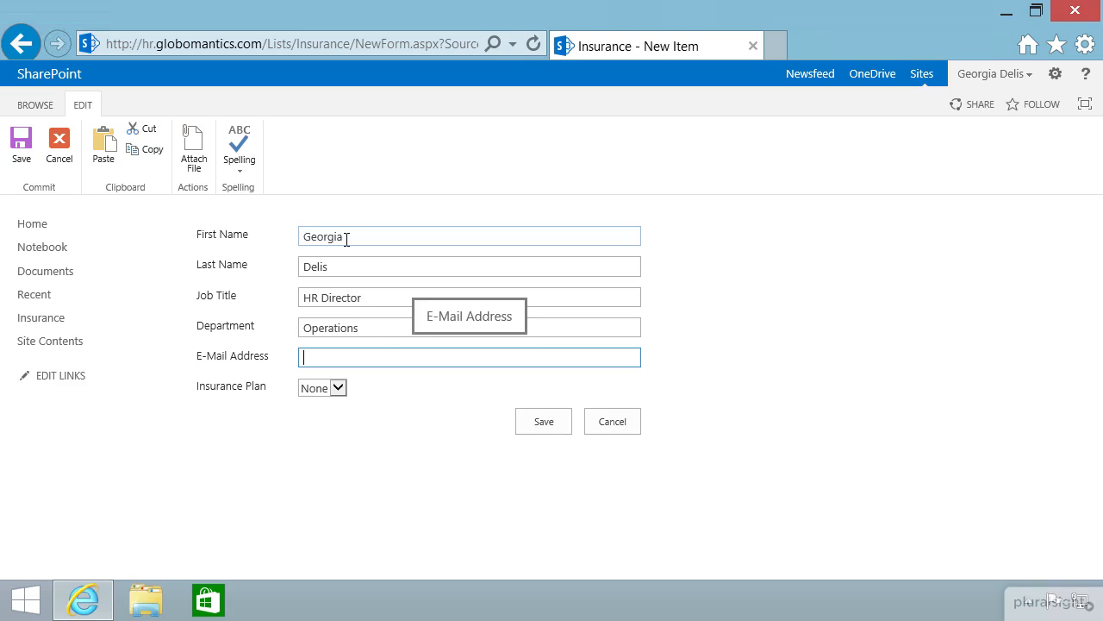
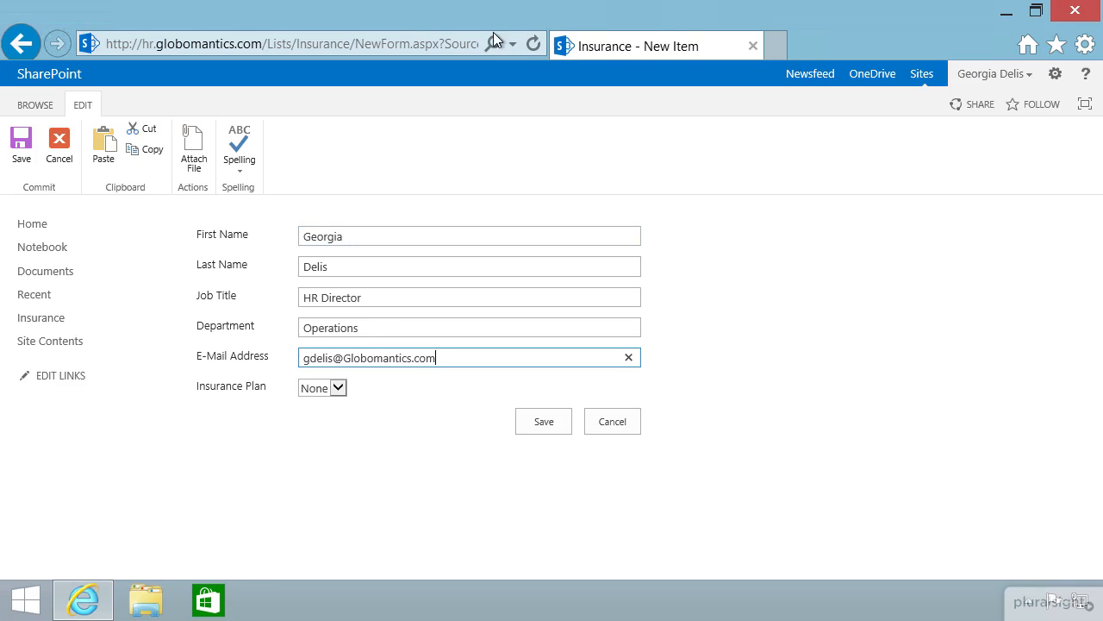
Set the new employee's Insurance Plan to PPO and save the item.
left_click(337, 387)
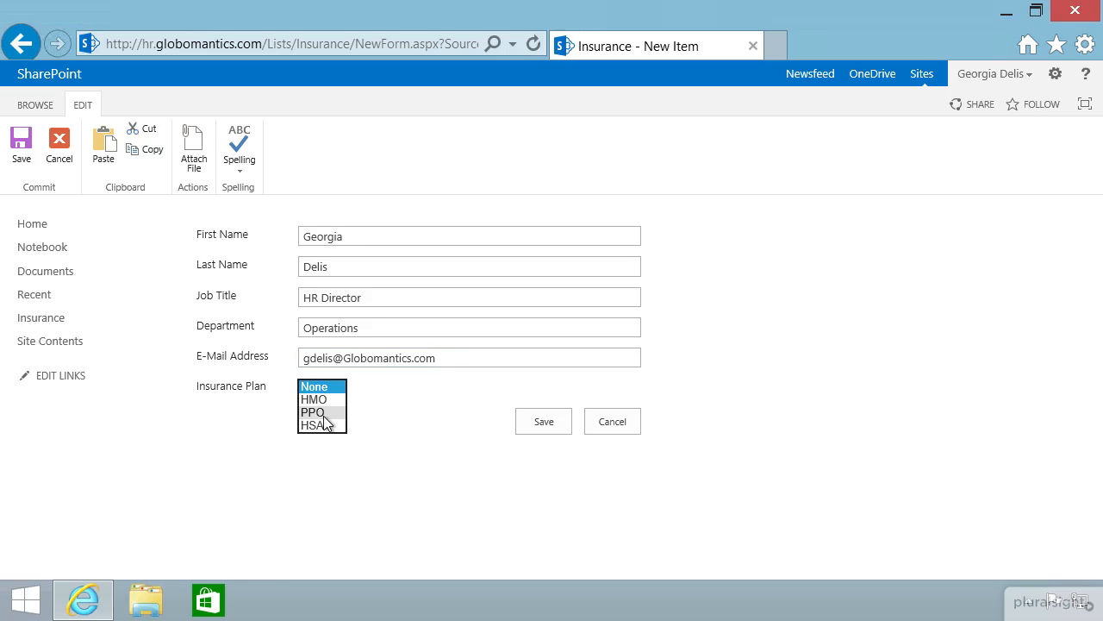
left_click(319, 412)
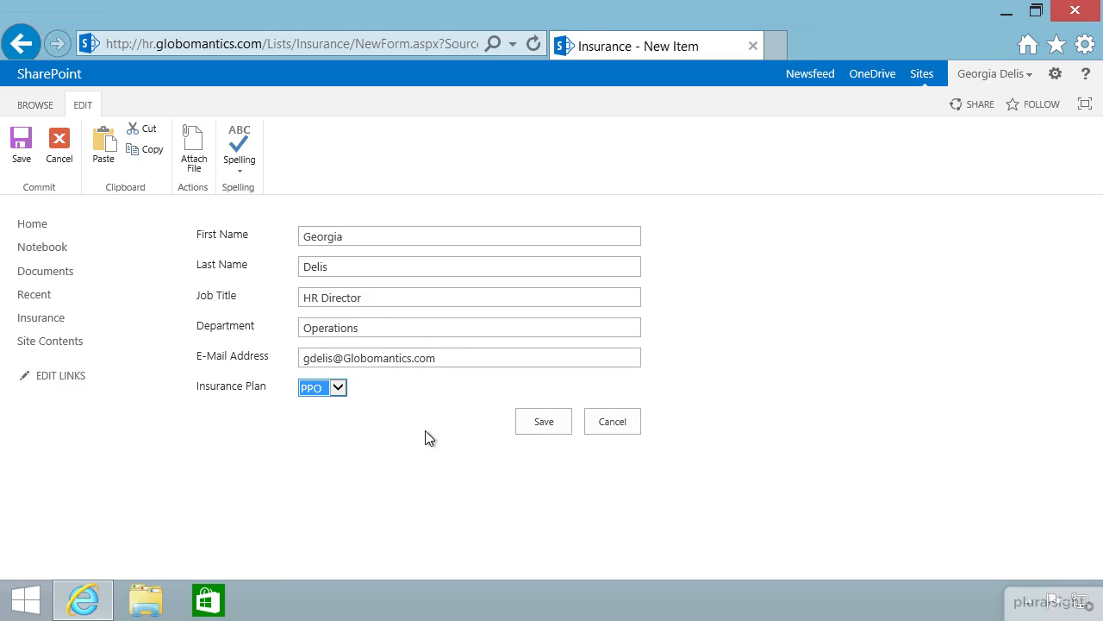
left_click(542, 426)
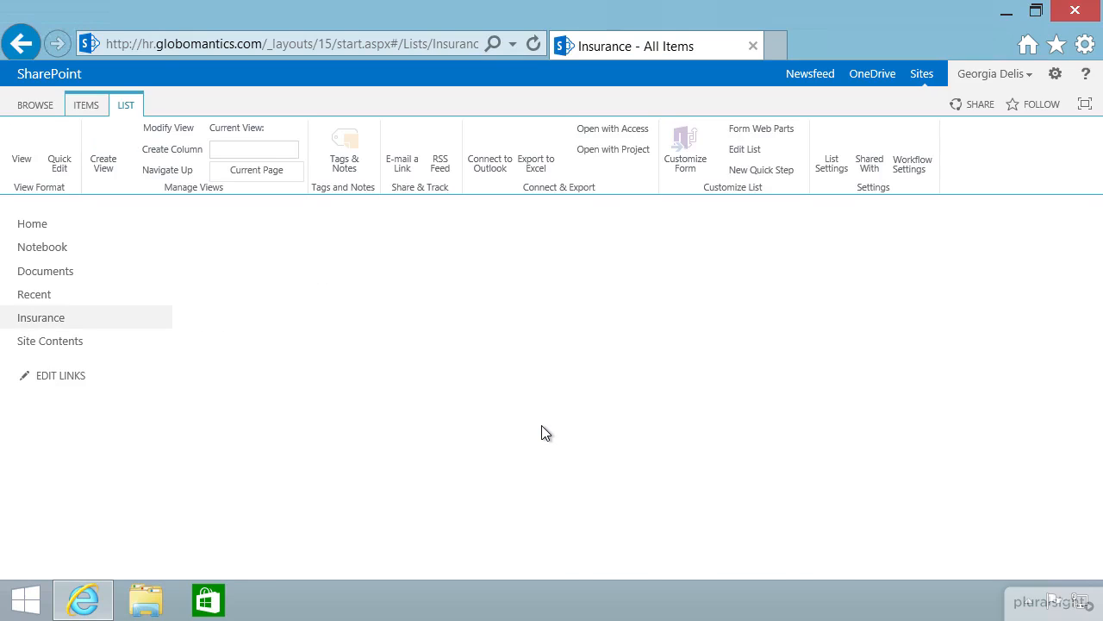
scroll(542, 426, "down", 5)
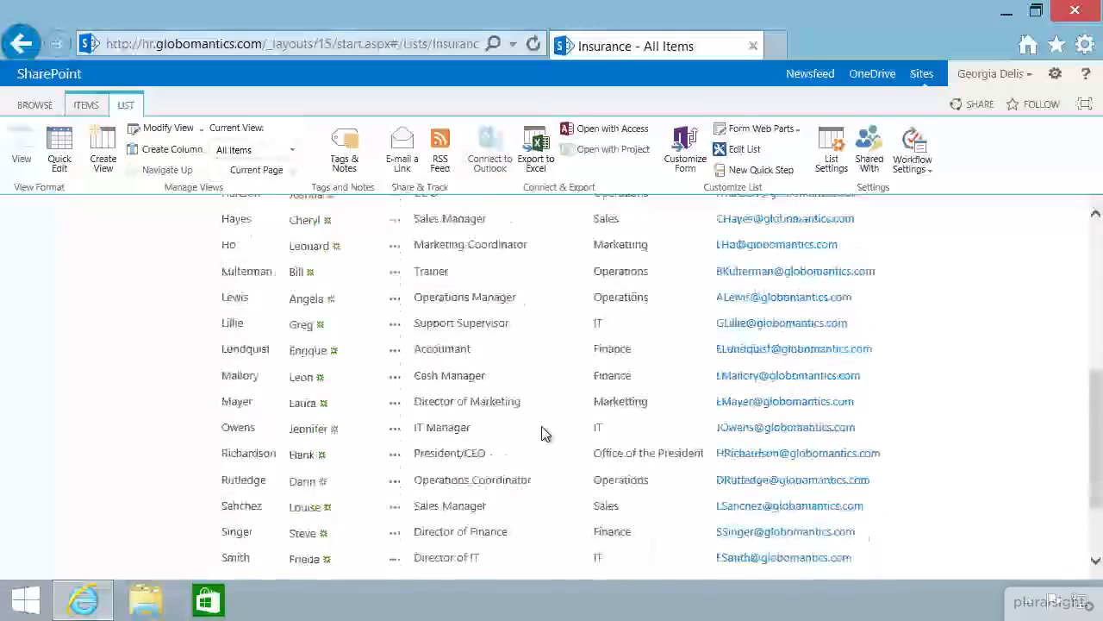
scroll(541, 434, "down", 2)
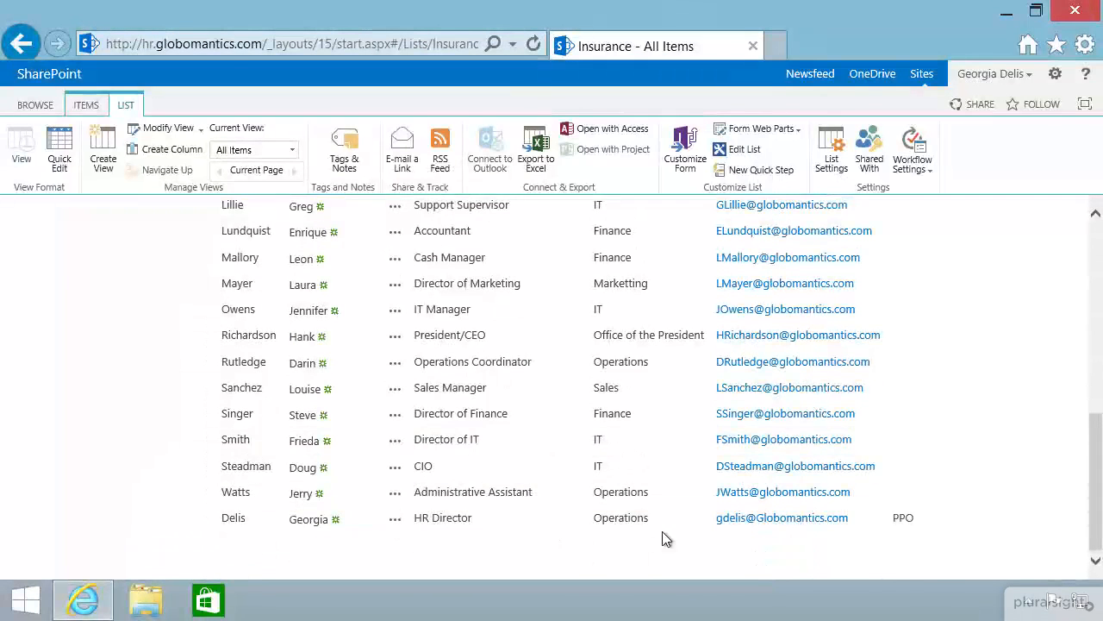
scroll(662, 534, "up", 8)
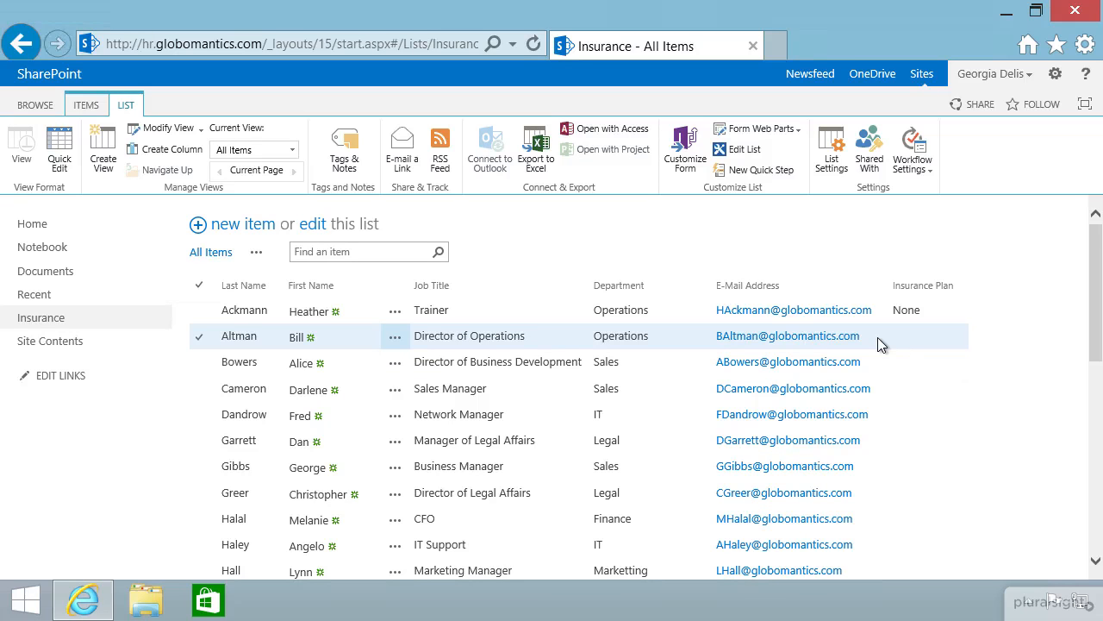
In Quick Edit, set plans HMO for Director of Operations, PPO for Business Development, HSA for Sales Manager.
left_click(311, 230)
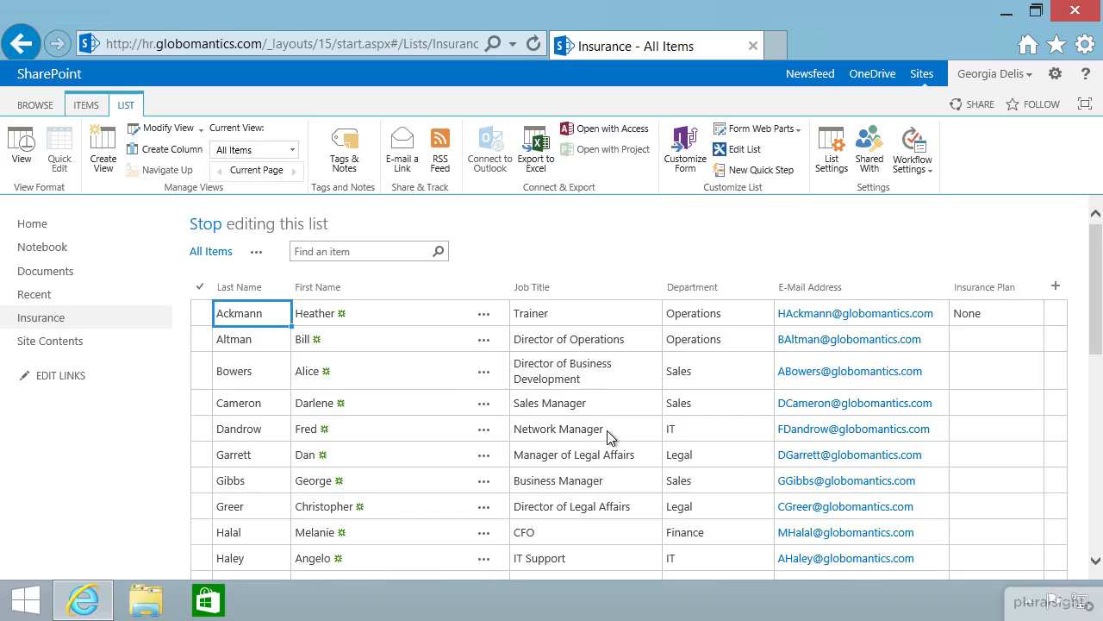
left_click(1018, 342)
left_click(1036, 341)
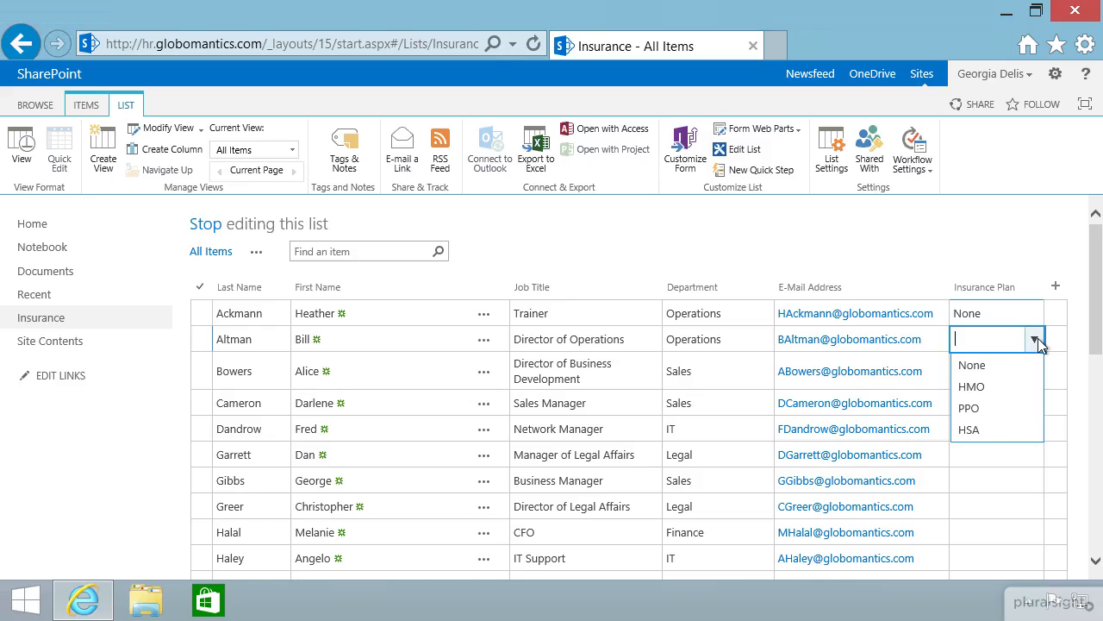
left_click(1006, 384)
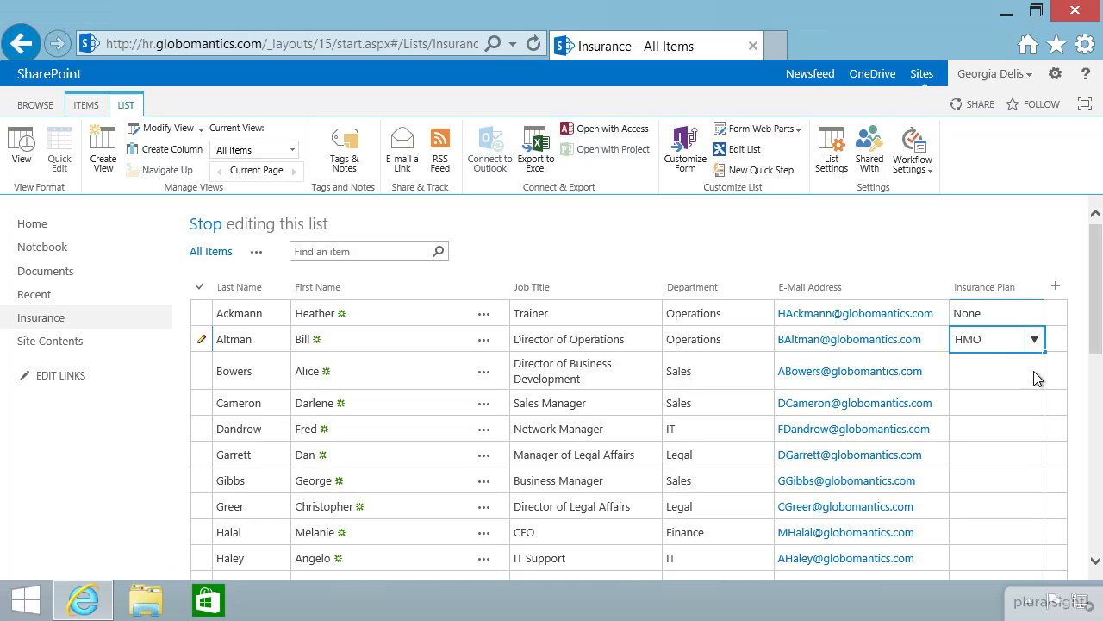
left_click(1033, 371)
left_click(1033, 371)
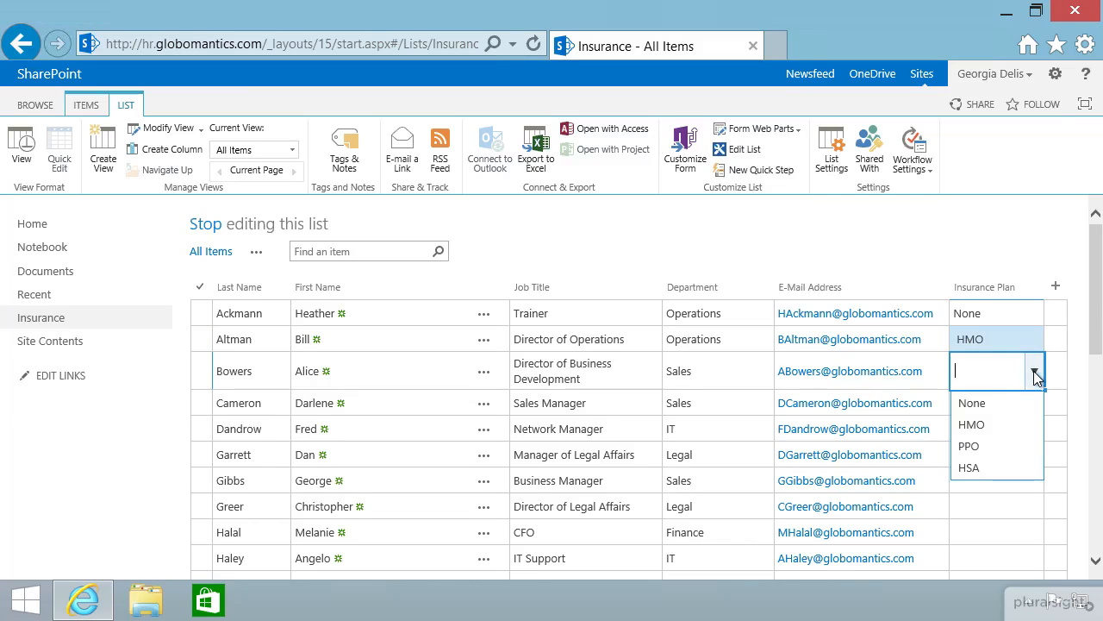
left_click(996, 443)
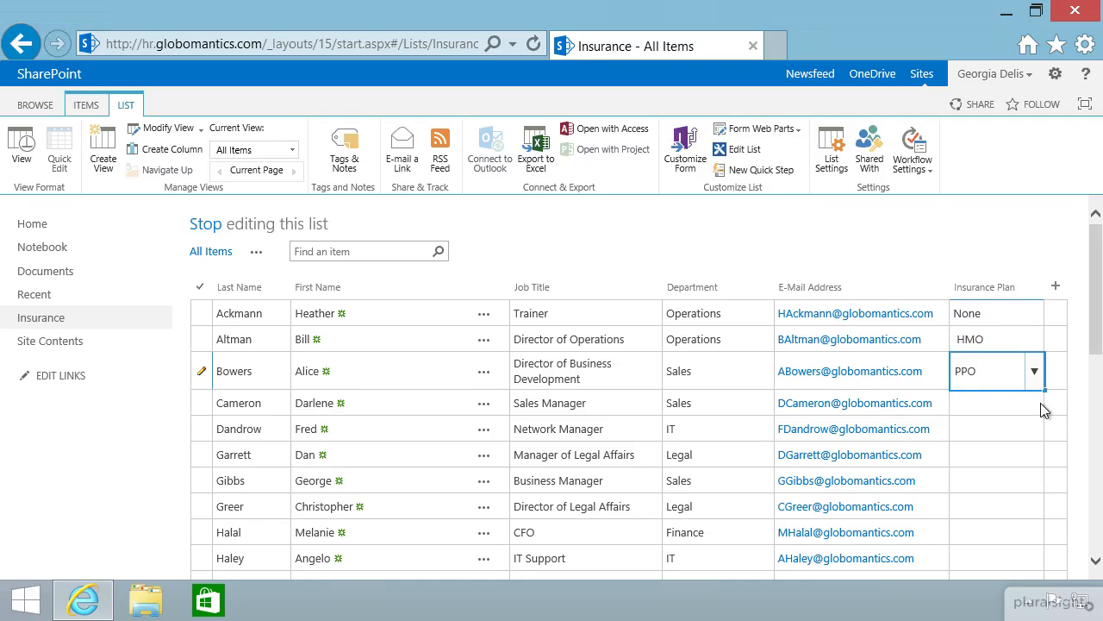
left_click(1041, 402)
left_click(1034, 403)
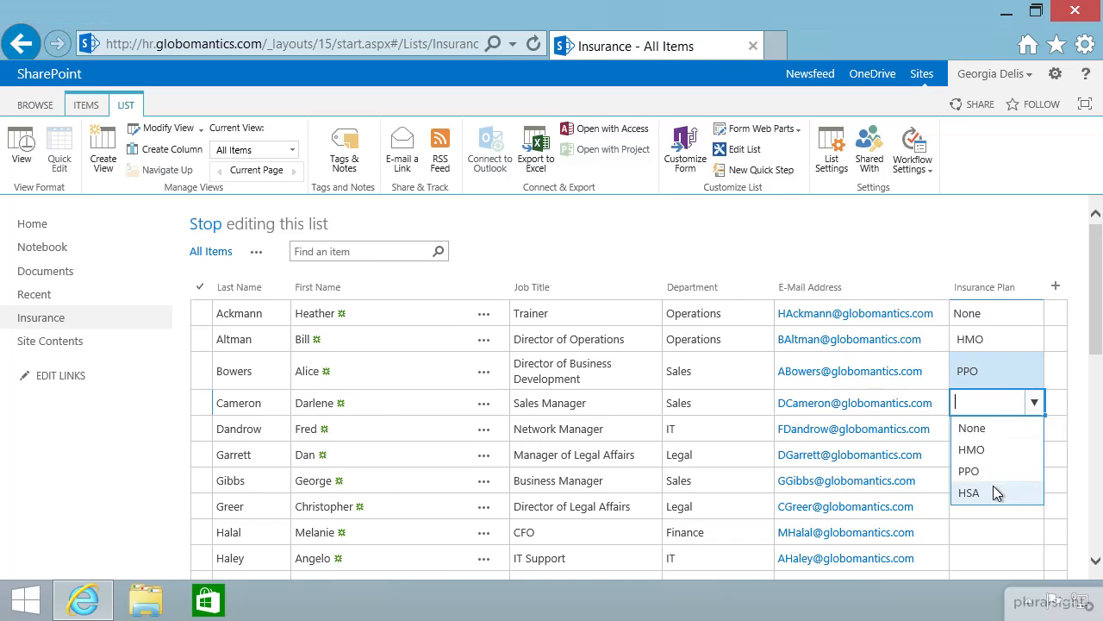
left_click(993, 491)
Set the Network Manager's plan to HMO and the Manager of Legal Affairs' plan to None.
left_click(1041, 428)
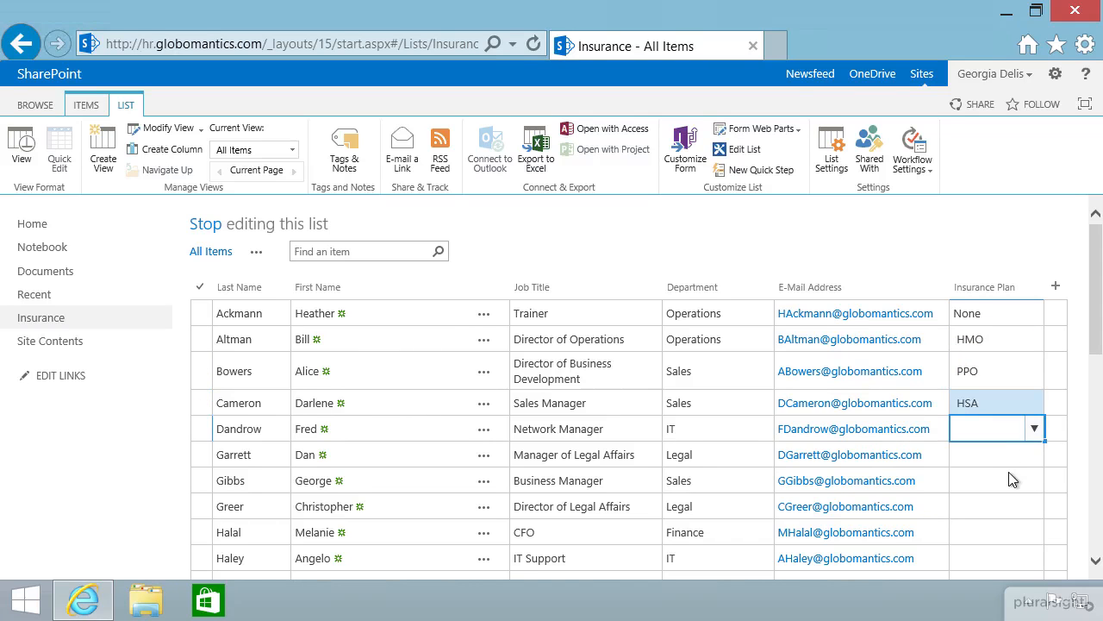
left_click(1035, 428)
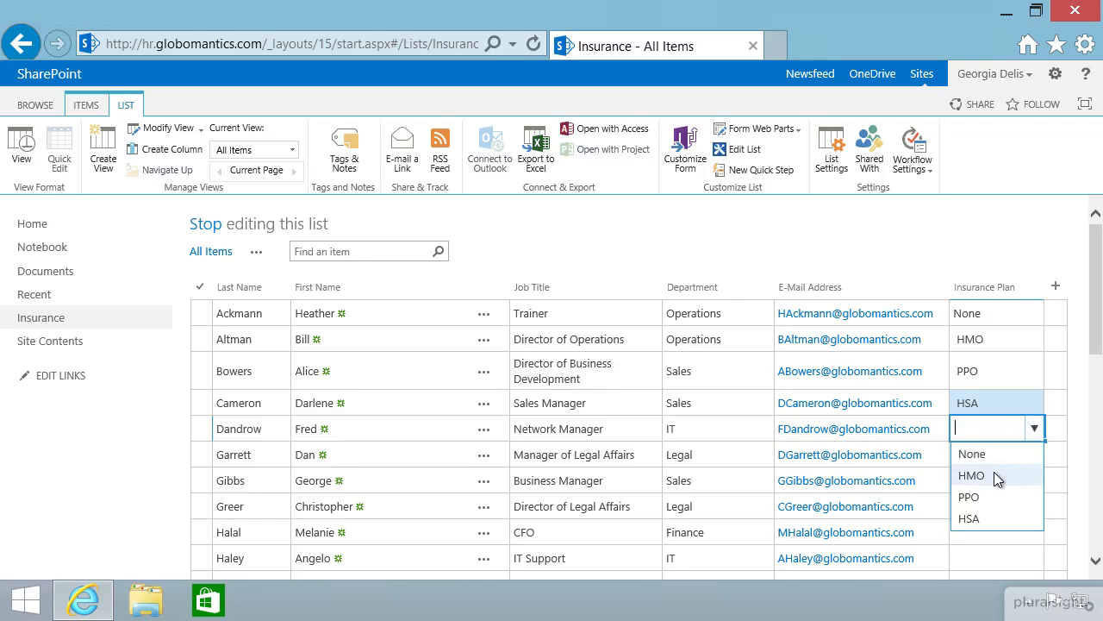
left_click(994, 475)
scroll(1018, 492, "down", 2)
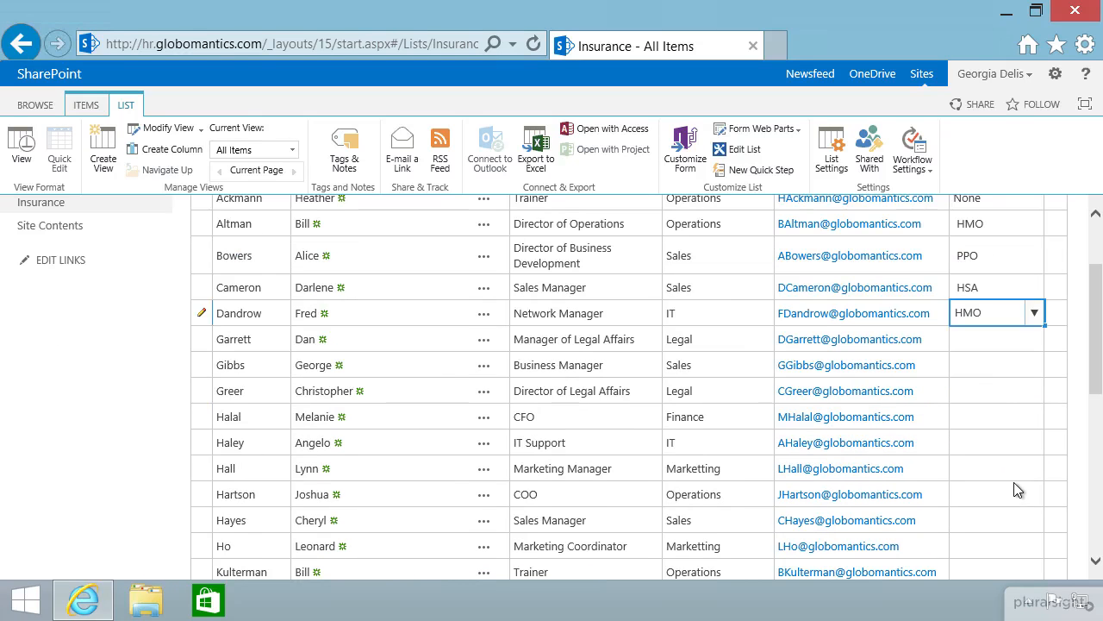
left_click(998, 399)
left_click(1033, 343)
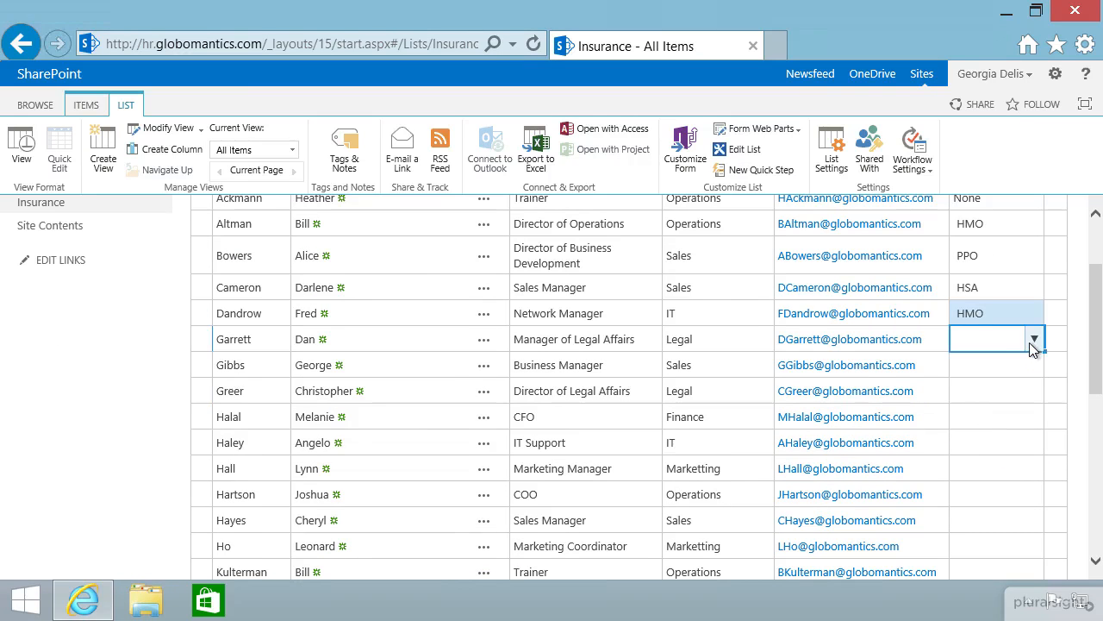
left_click(1035, 341)
left_click(990, 369)
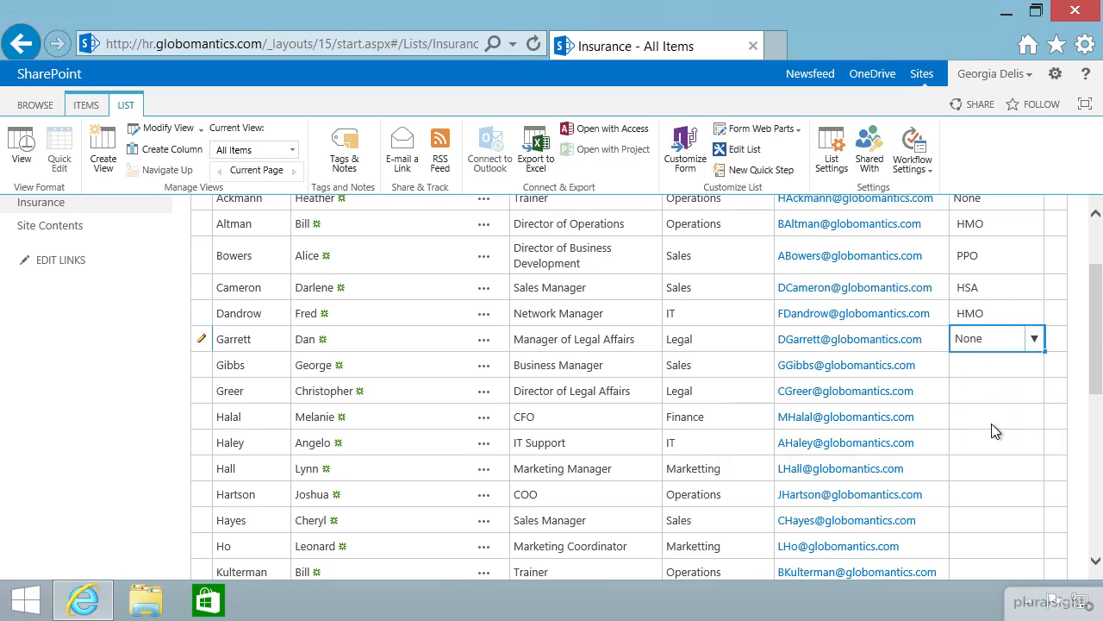
scroll(990, 440, "up", 3)
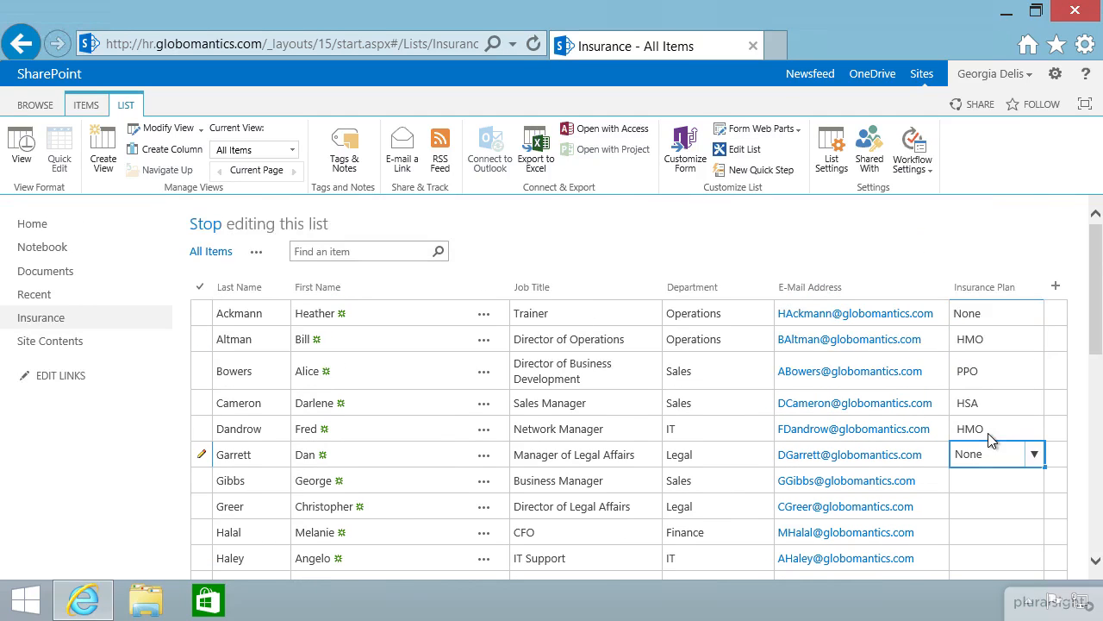